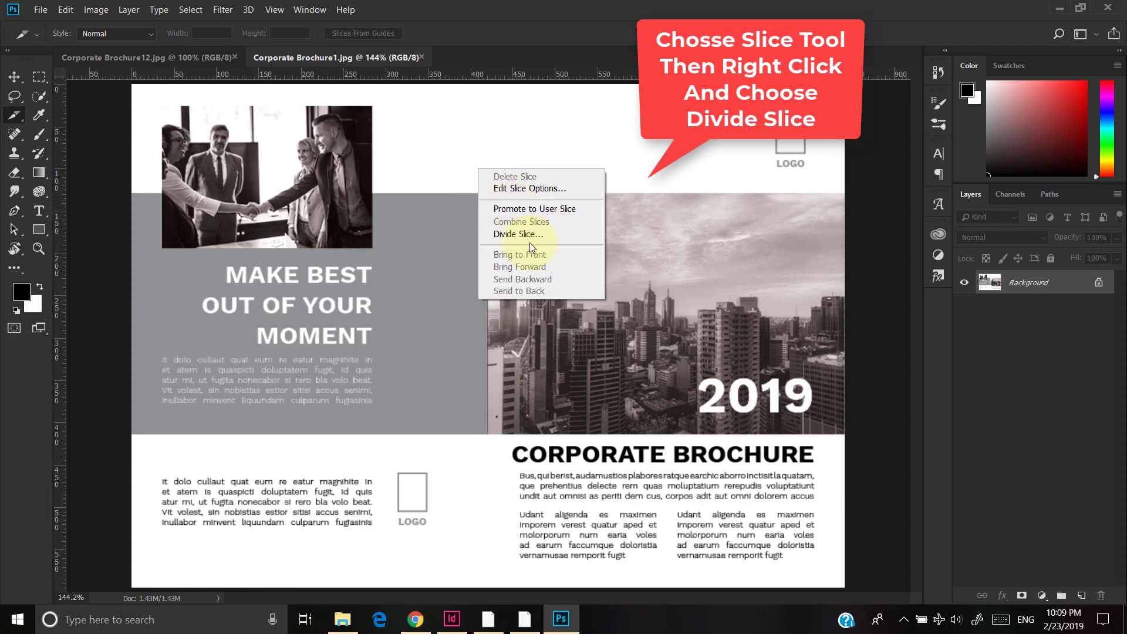
- Divide the Corporate Brochure1.jpg slice vertically into 2 evenly spaced slices across
left_click(530, 237)
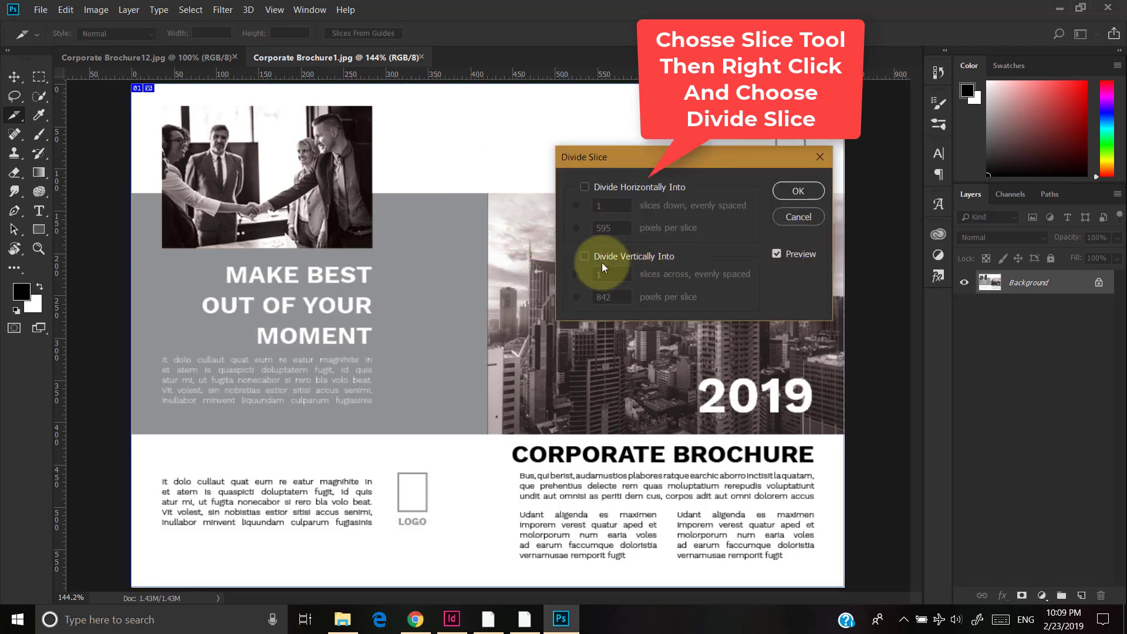
type("2")
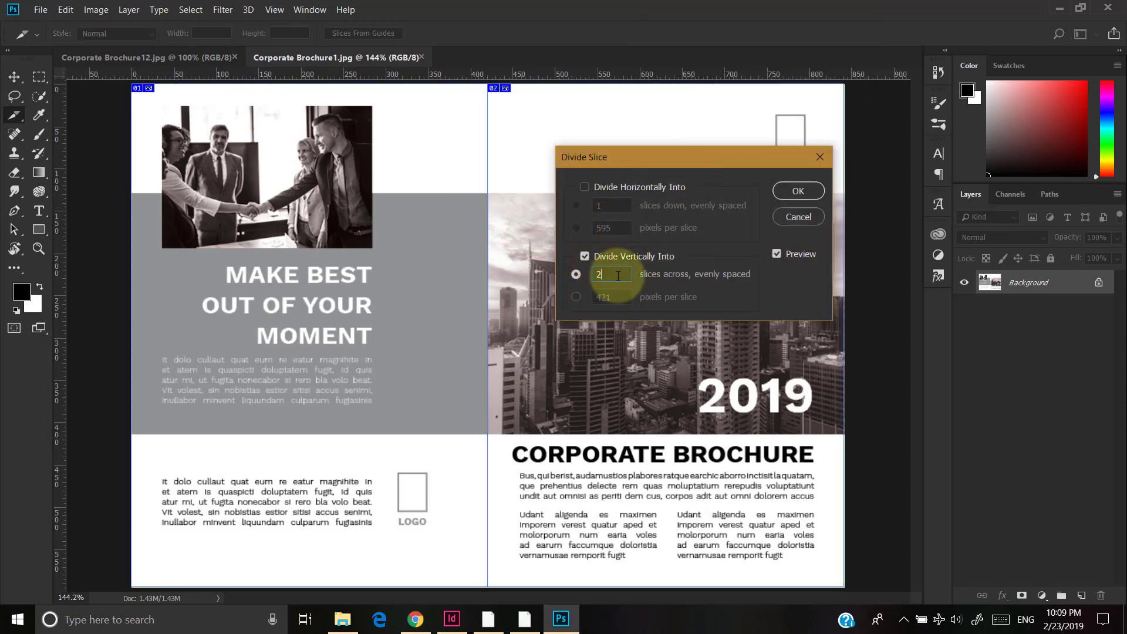
double_click(610, 274)
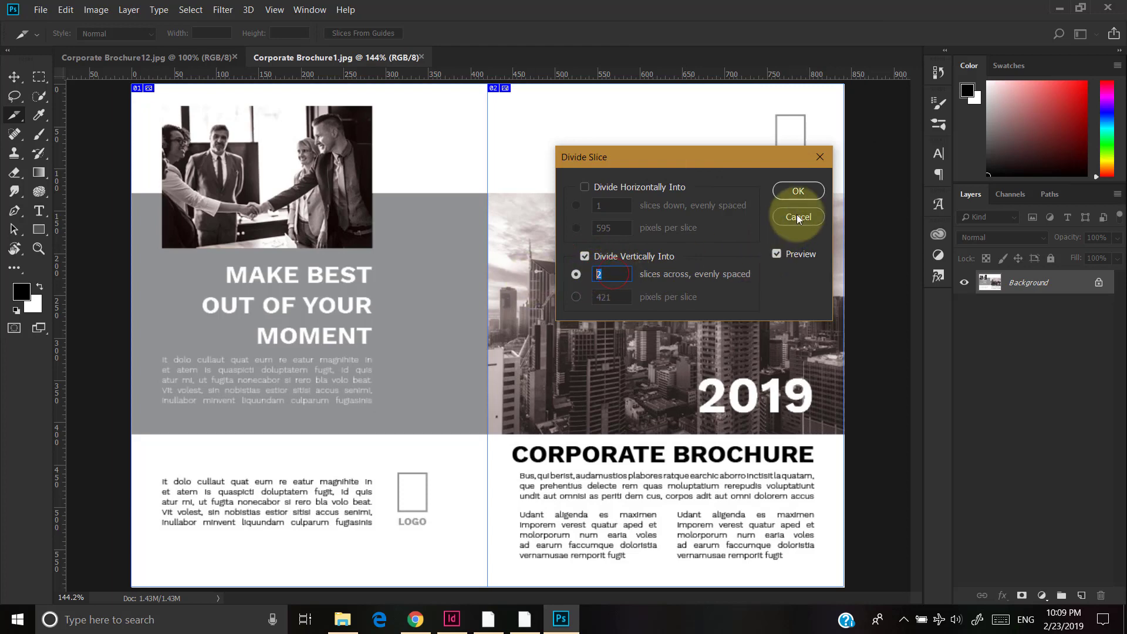
left_click(799, 192)
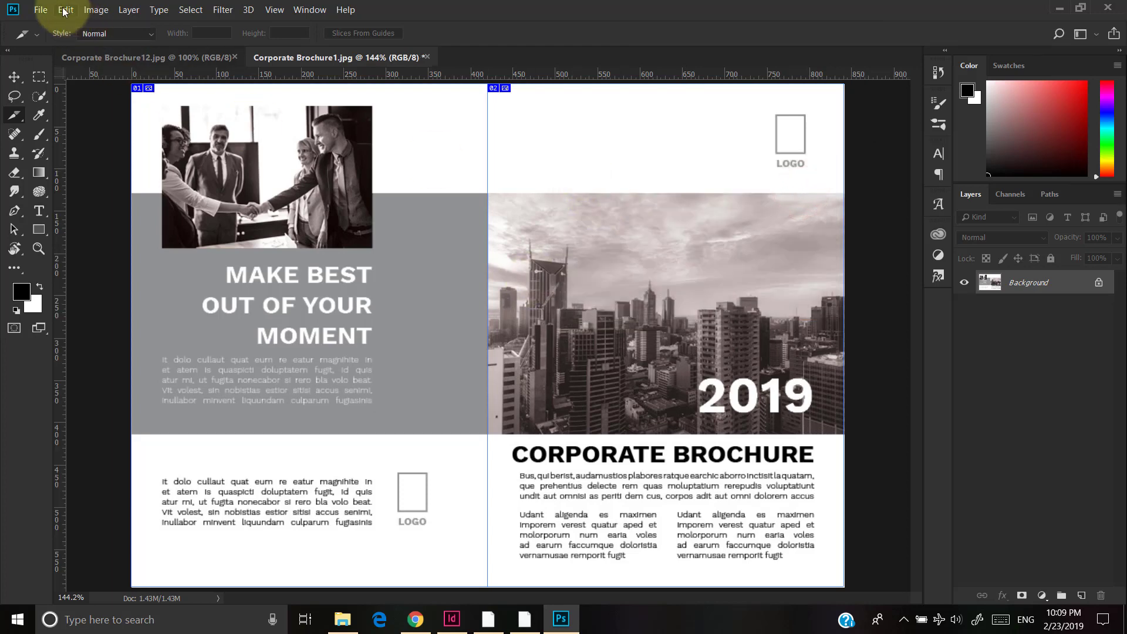
- Export all slices of Corporate Brochure1.jpg with Save for Web as PNG-8 images named Corporate-Brochure1 on the Desktop
left_click(36, 11)
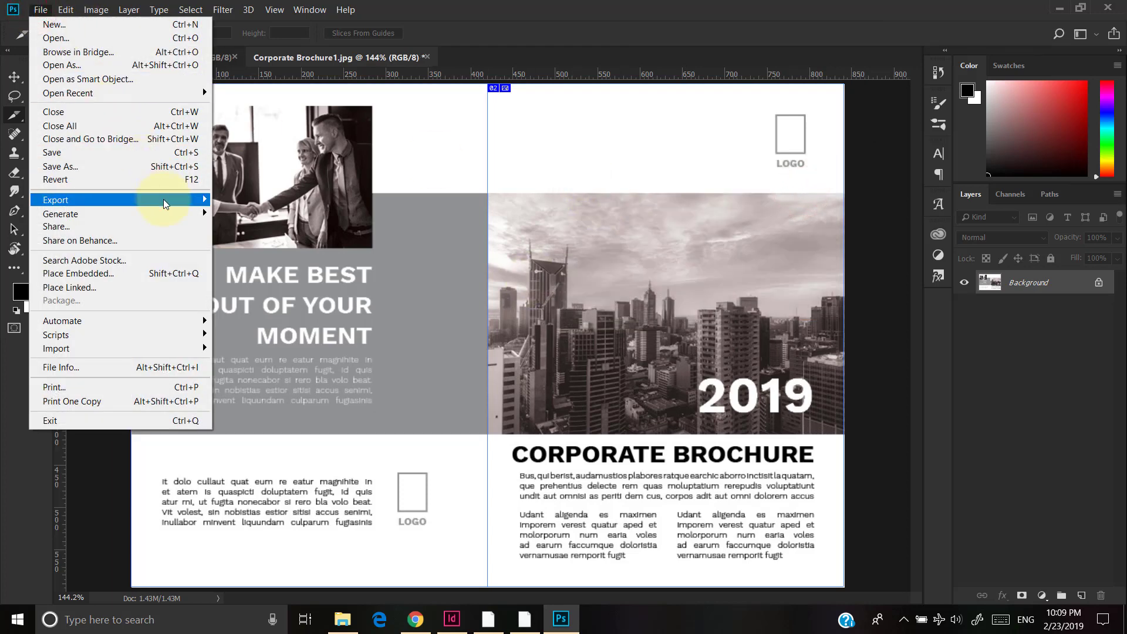
mouse_move(163, 205)
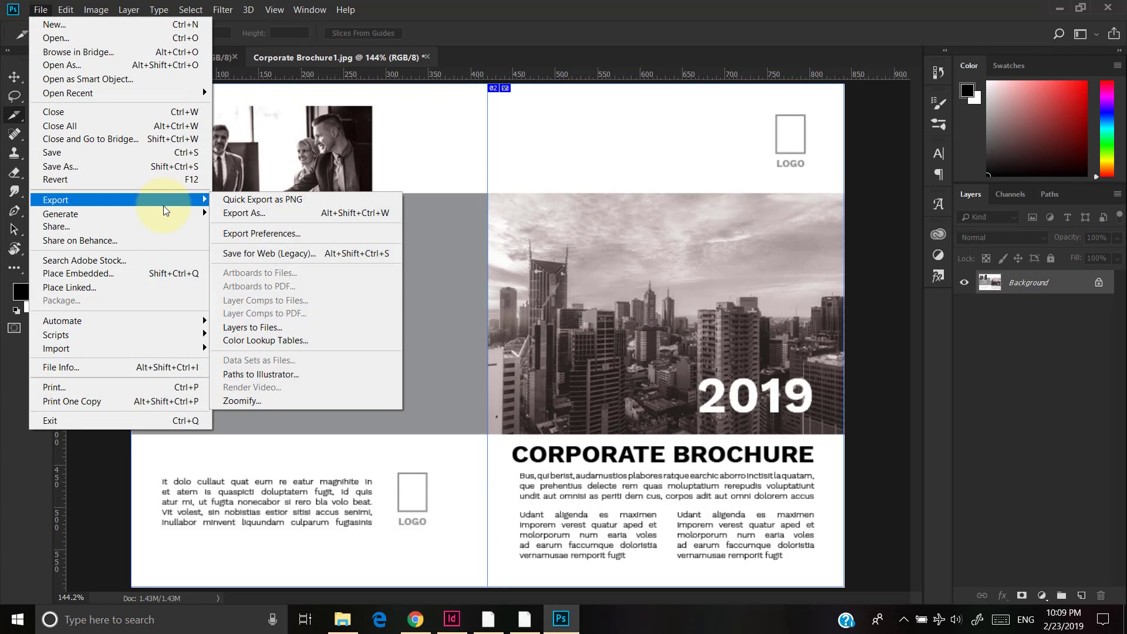
left_click(258, 251)
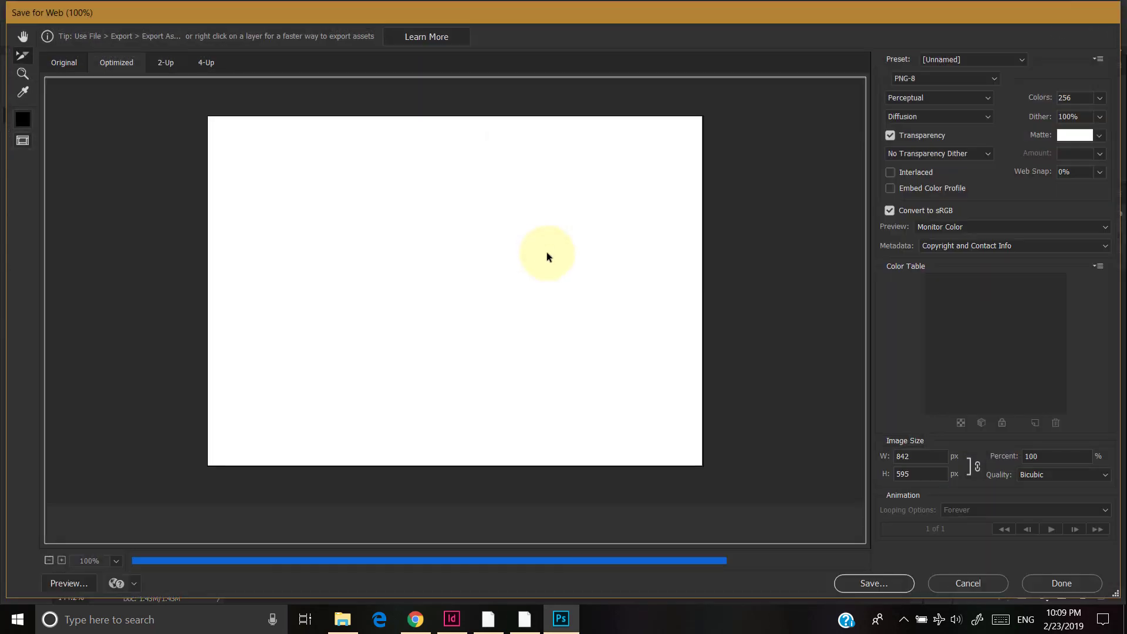
left_click(892, 589)
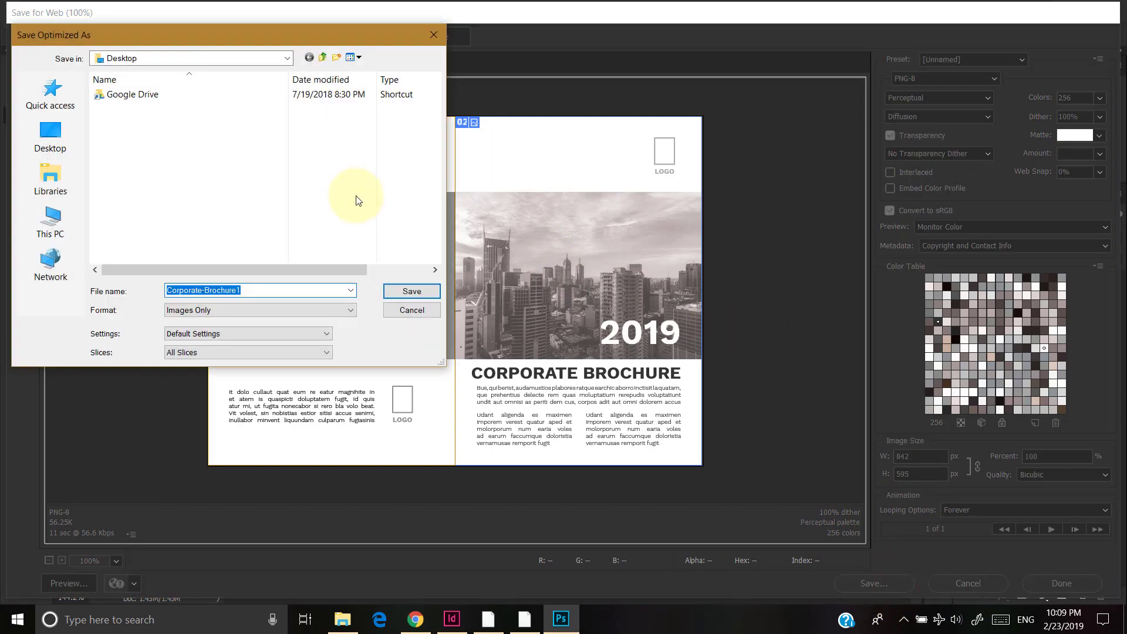
left_click(125, 58)
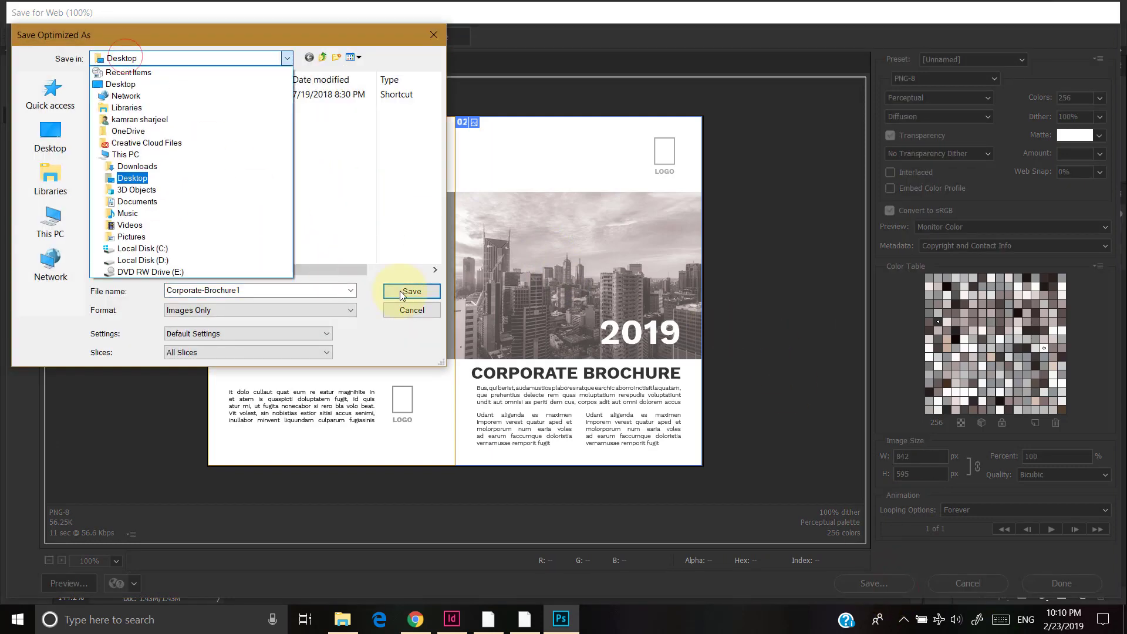
left_click(410, 293)
left_click(410, 293)
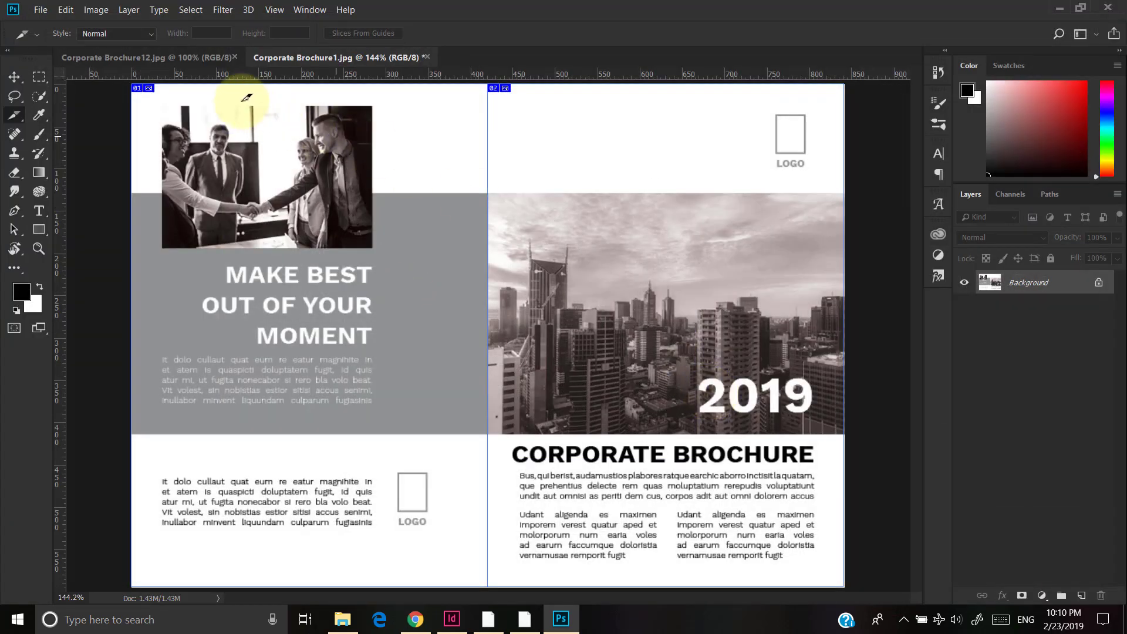
- In Corporate Brochure12.jpg, divide the slice vertically into 2 evenly spaced slices across
left_click(188, 57)
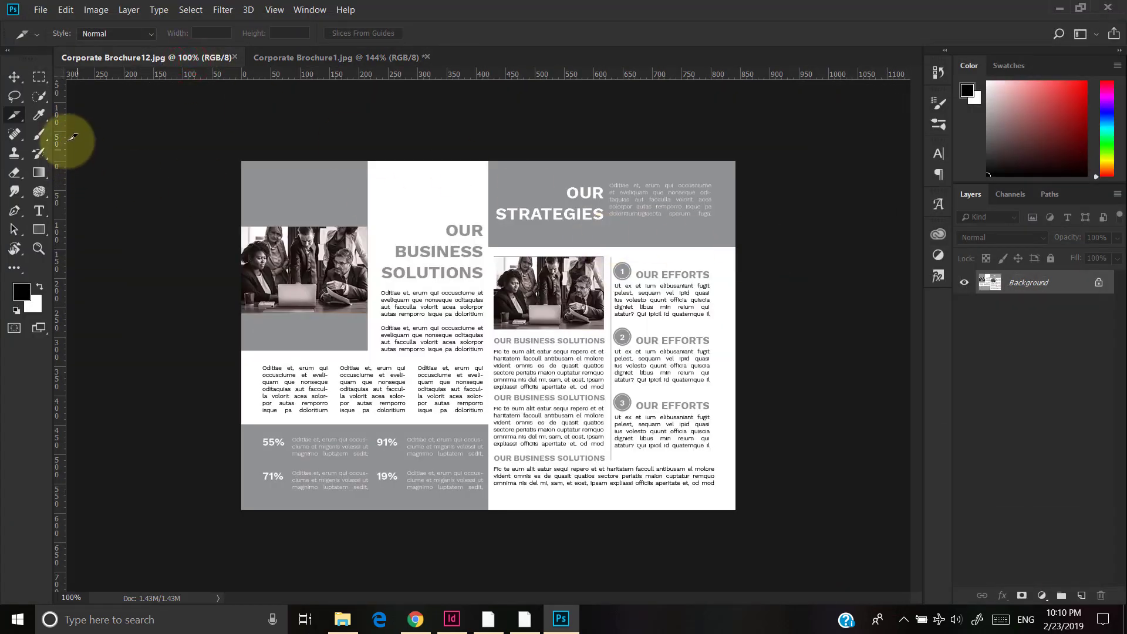
right_click(425, 183)
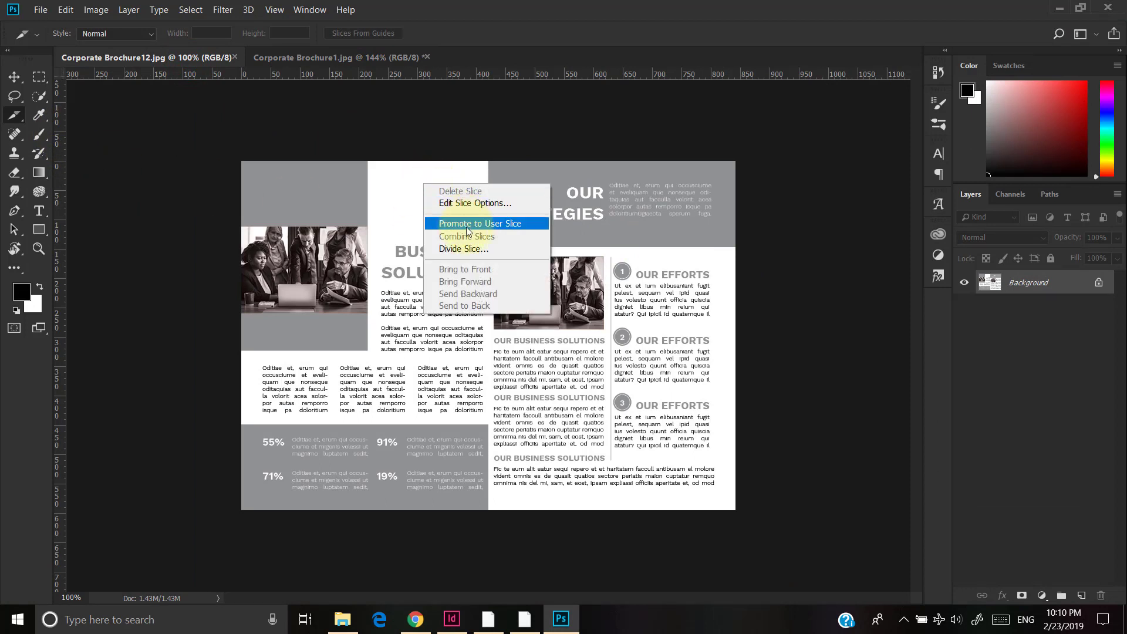
left_click(470, 247)
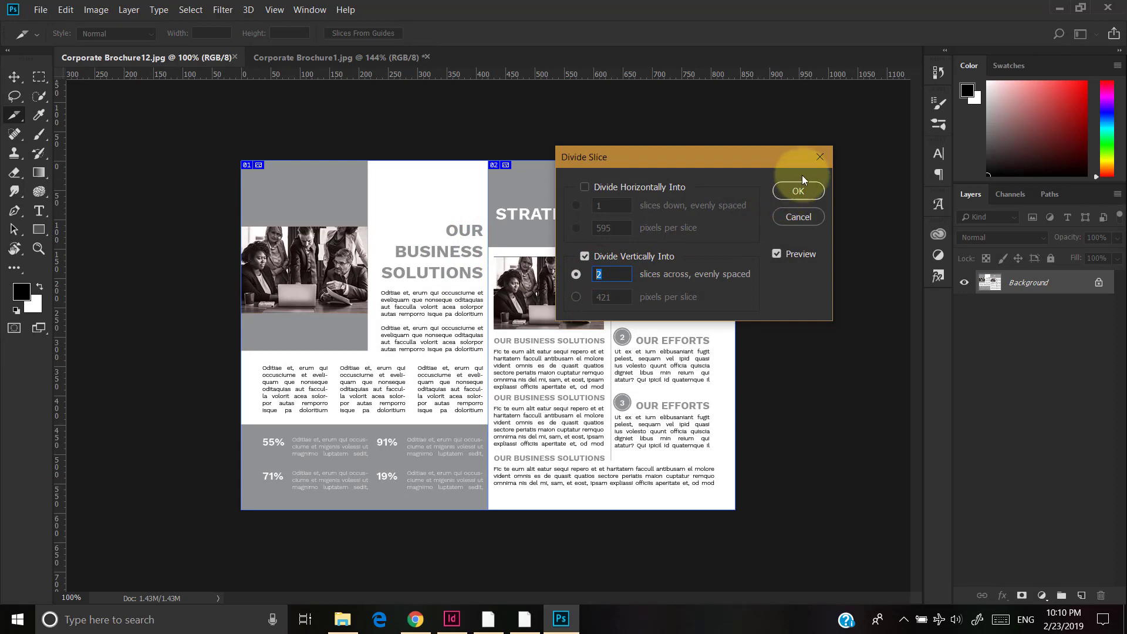
left_click(804, 192)
- Export all slices of Corporate Brochure12.jpg with Save for Web as PNG-8 images named Corporate-Brochure12 on the Desktop
left_click(41, 10)
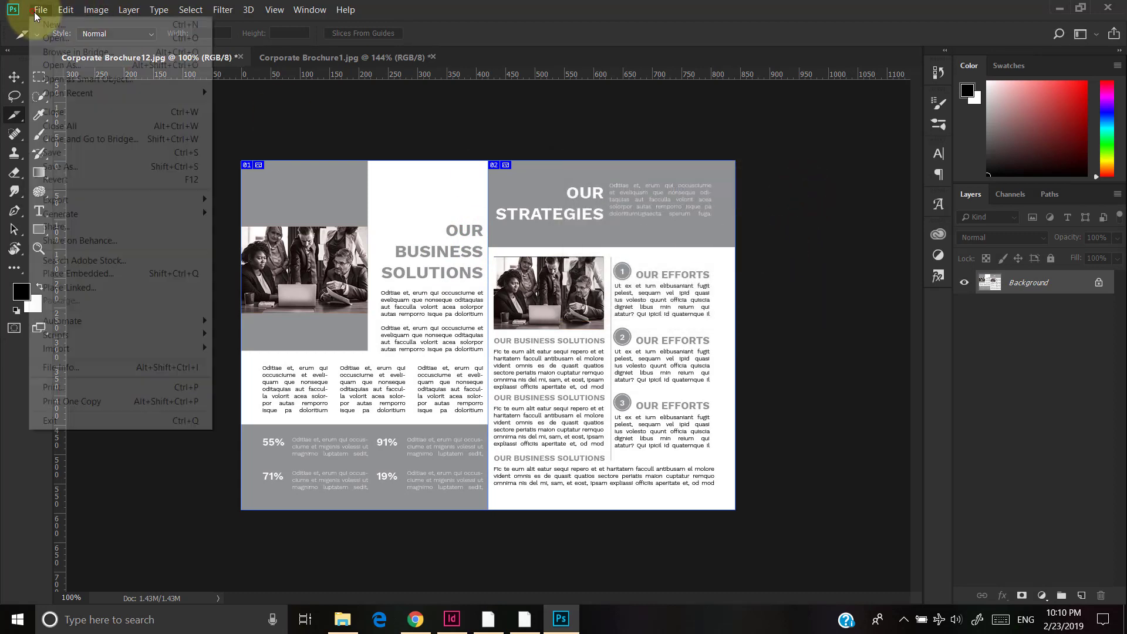
mouse_move(186, 199)
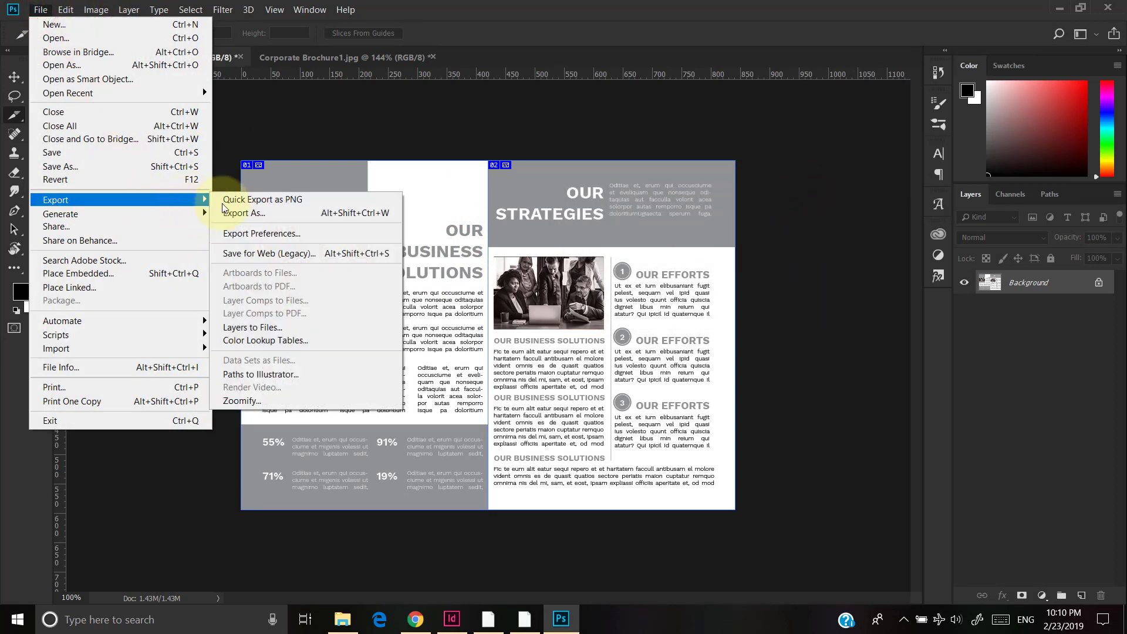
left_click(291, 252)
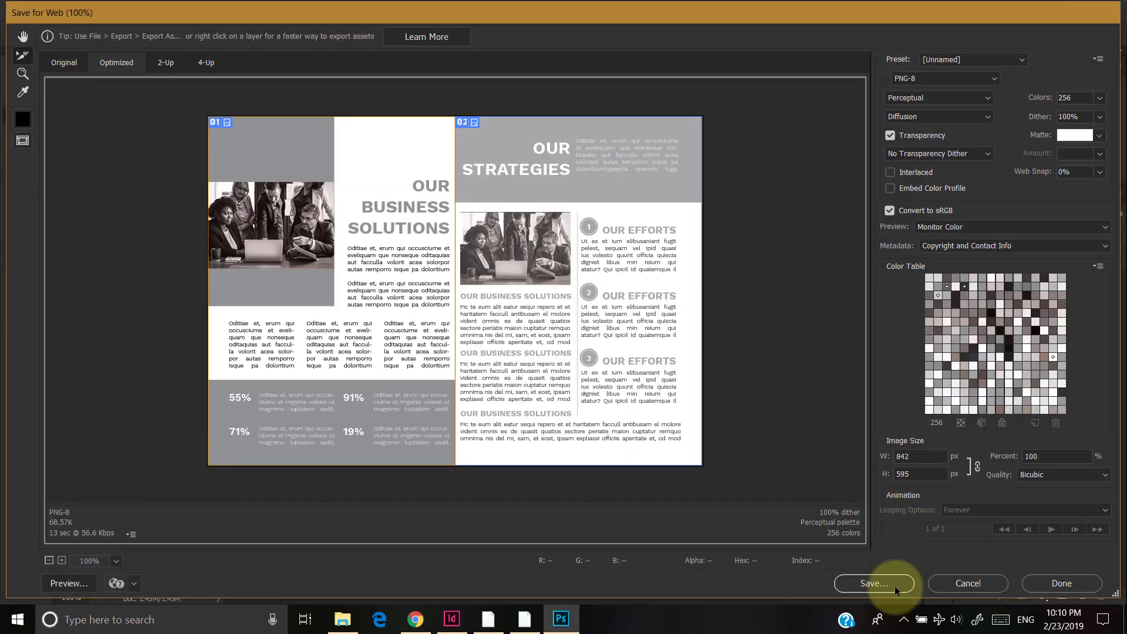
left_click(894, 585)
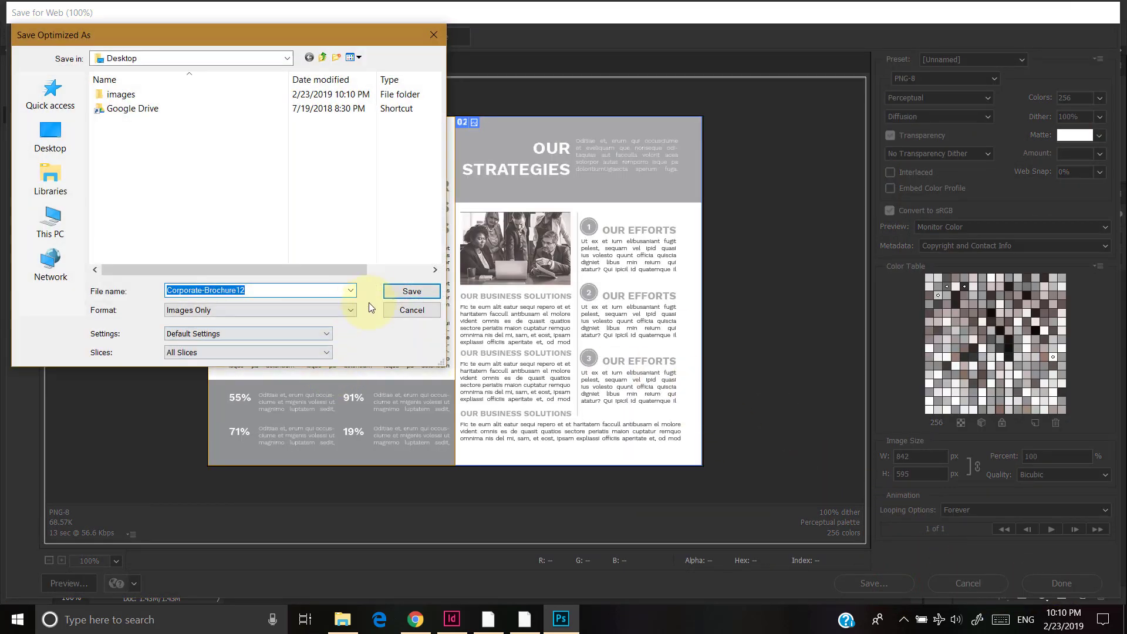
left_click(407, 295)
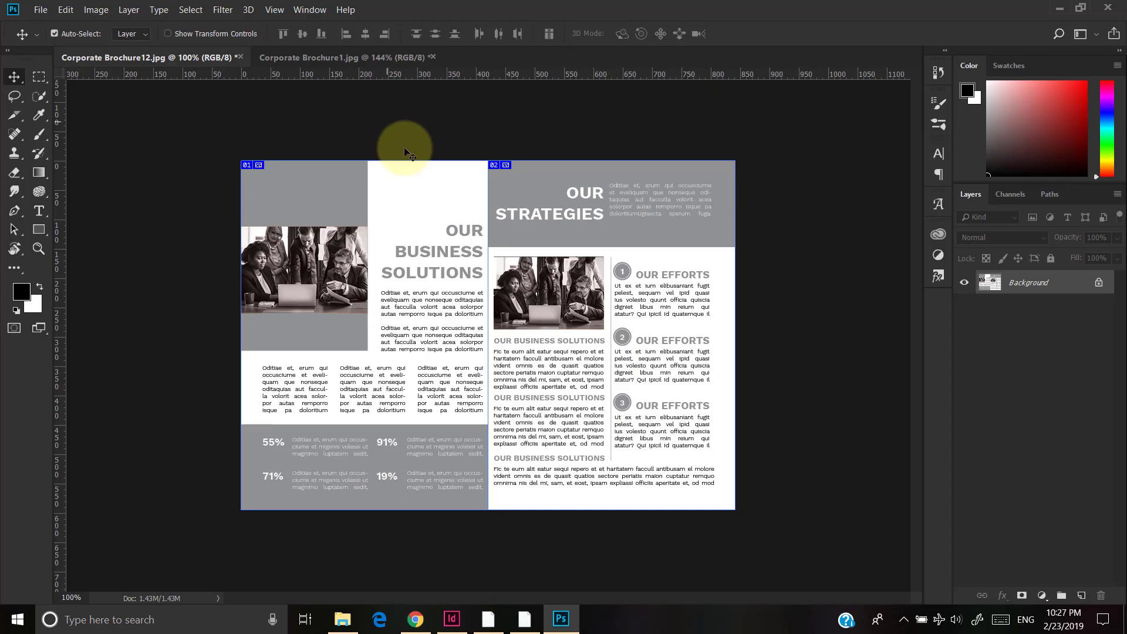
- Switch to File Explorer, open the bifold_brochuremockup PSD in Photoshop and expand its upper Mockup layer group
left_click(340, 619)
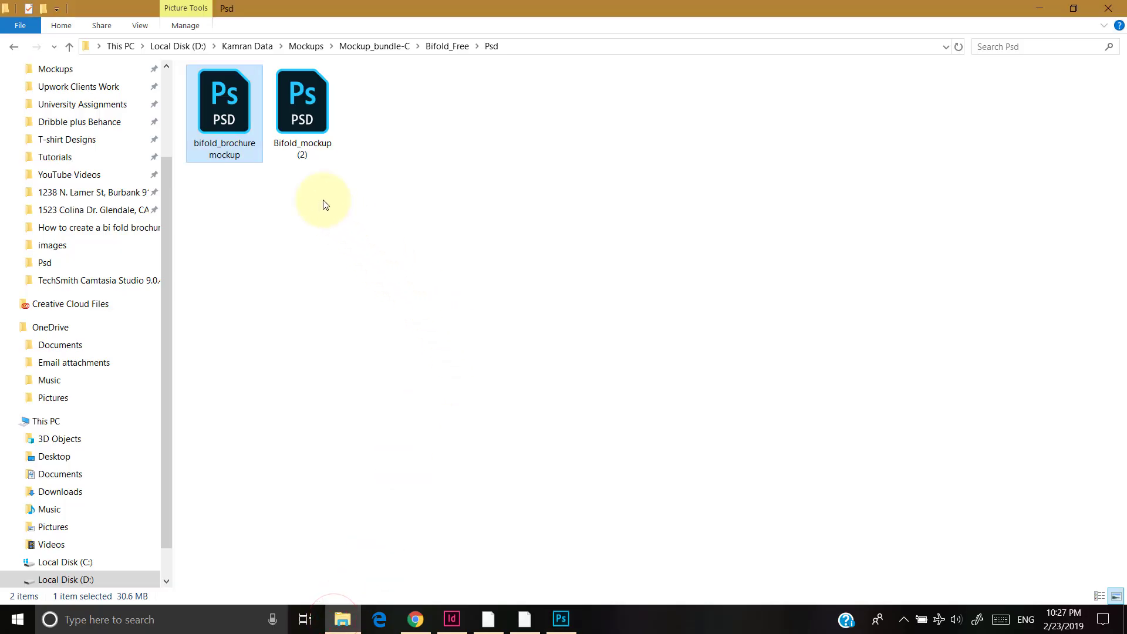
double_click(232, 112)
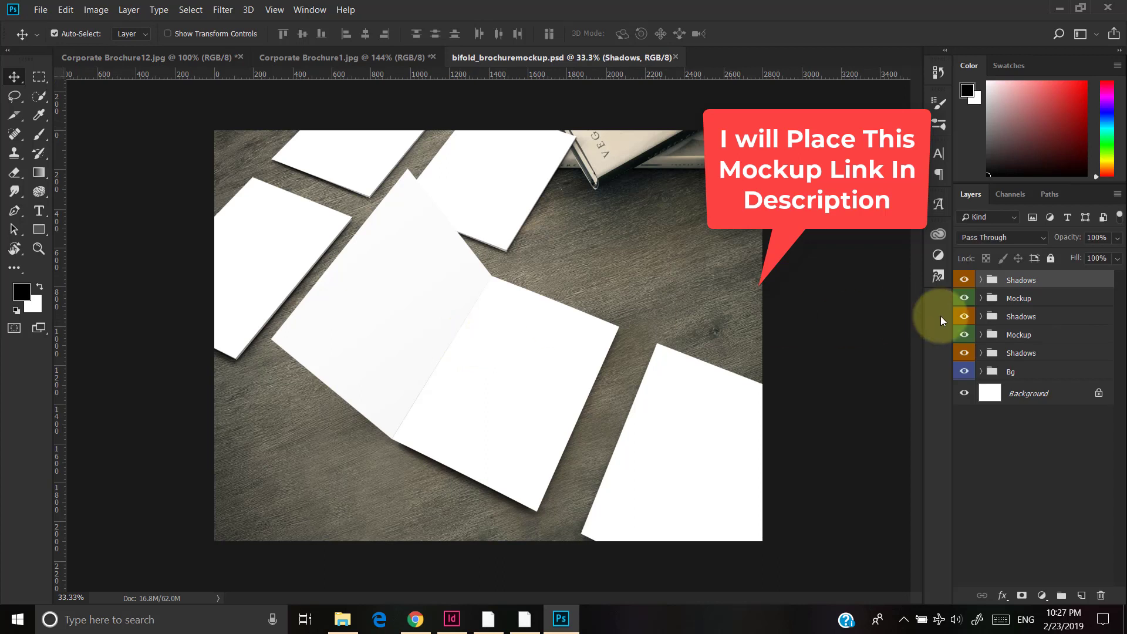
left_click(977, 299)
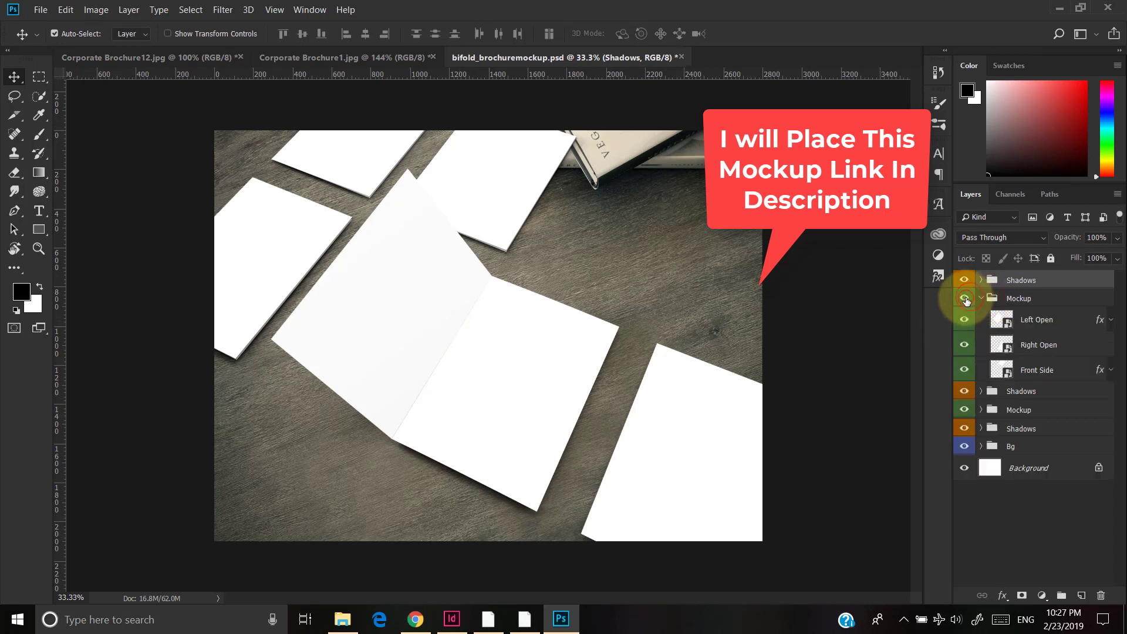
- Embed Corporate-Brochure12_01 in the Left Open smart object, scale it proportionally from its centre to fill the page, and save
double_click(1001, 319)
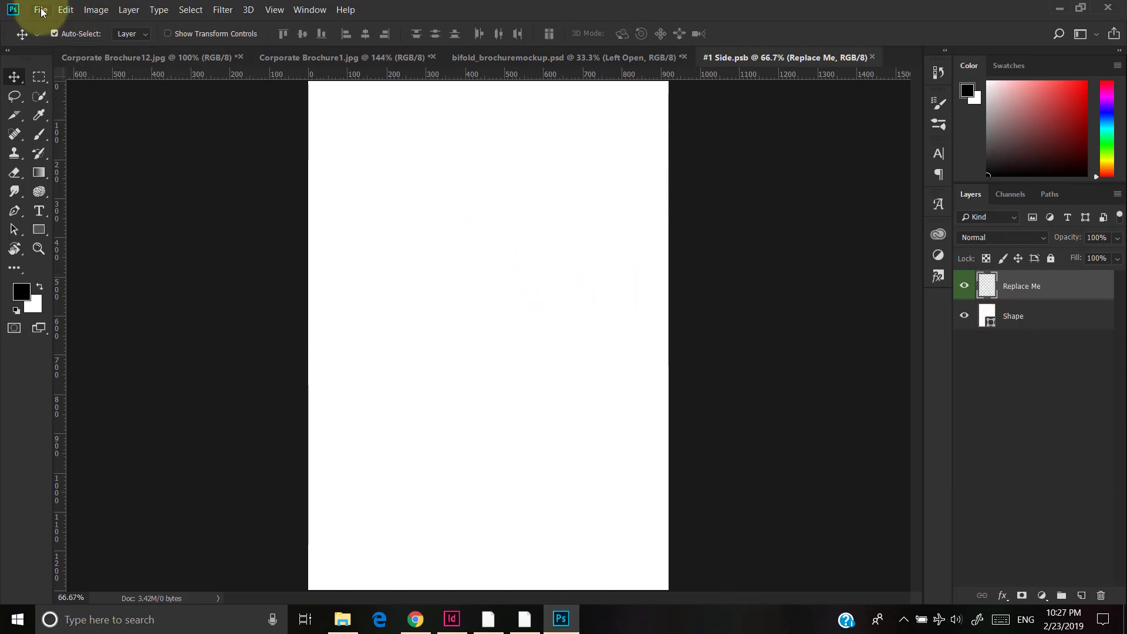
left_click(41, 10)
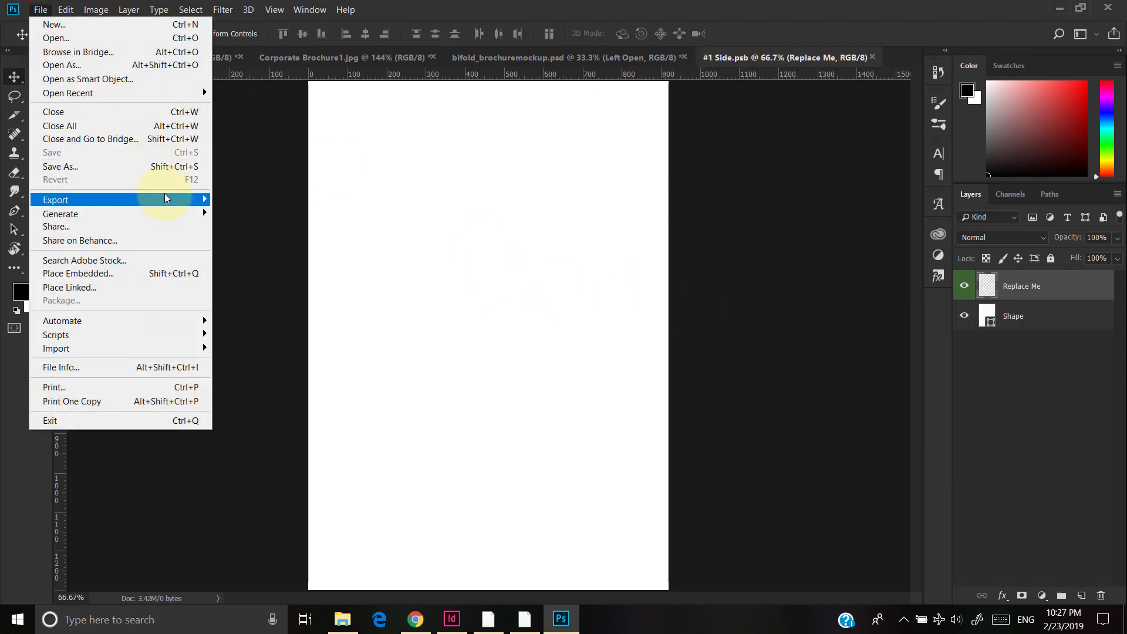
left_click(175, 271)
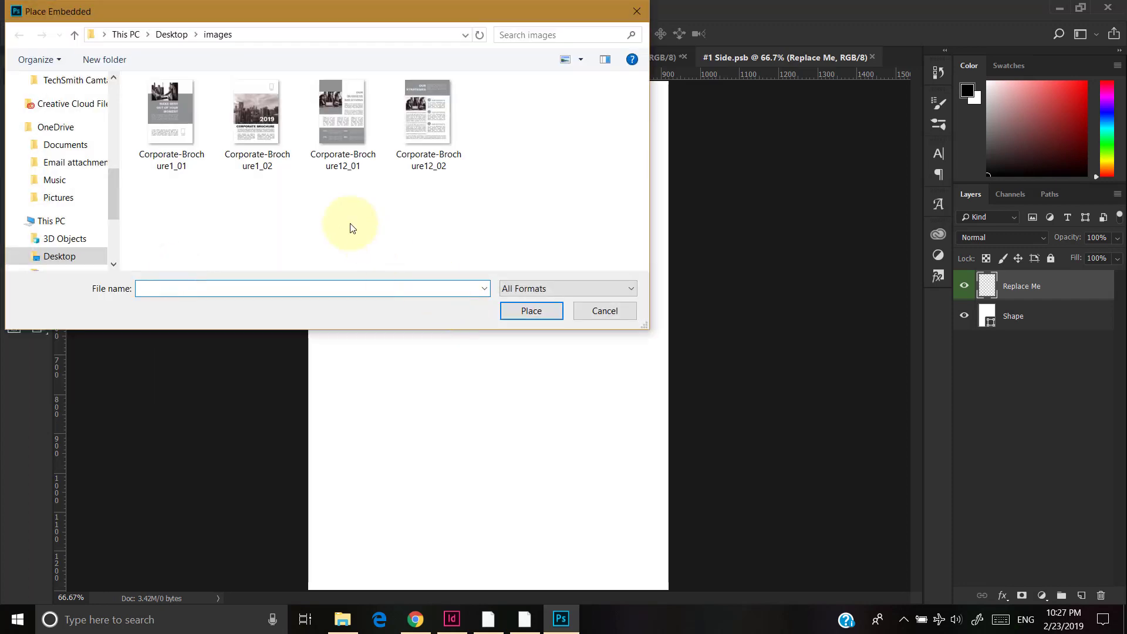
double_click(338, 118)
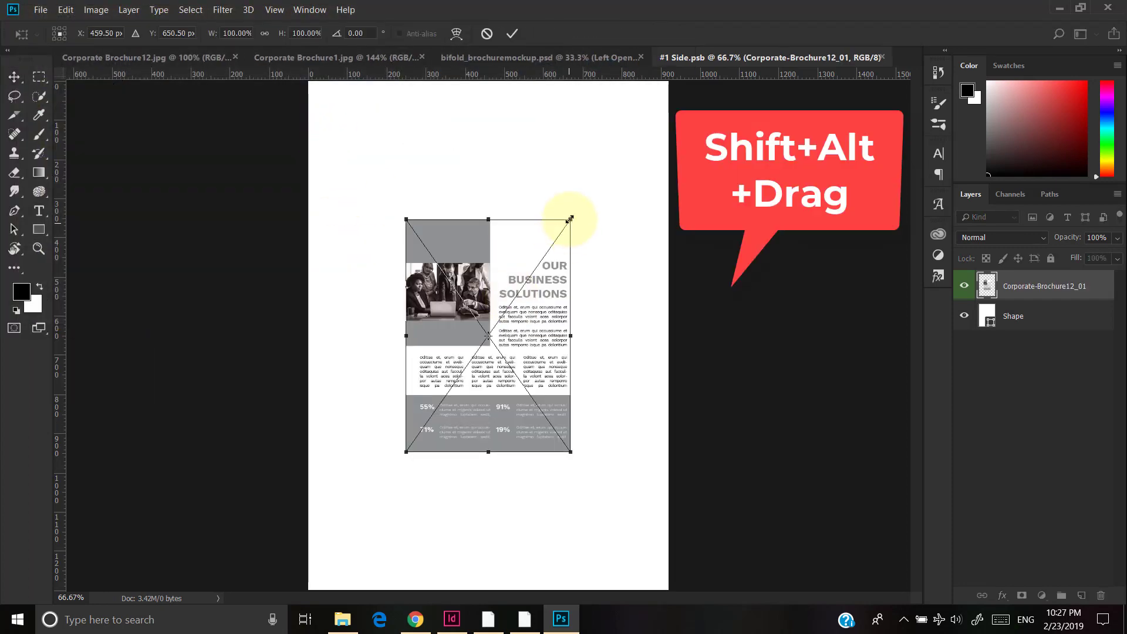
left_click_drag(569, 219, 669, 83)
key("Return")
key("ctrl+s")
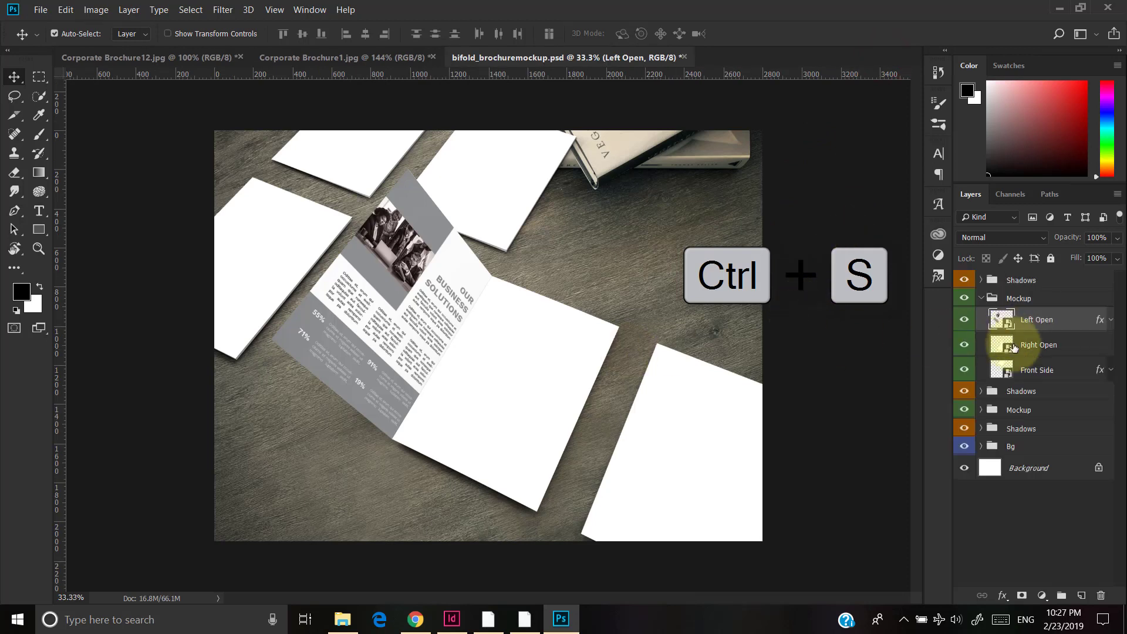
- Embed Corporate-Brochure12_02 in the Right Open smart object, scale it to fill the page, then save and close the smart object
double_click(1001, 345)
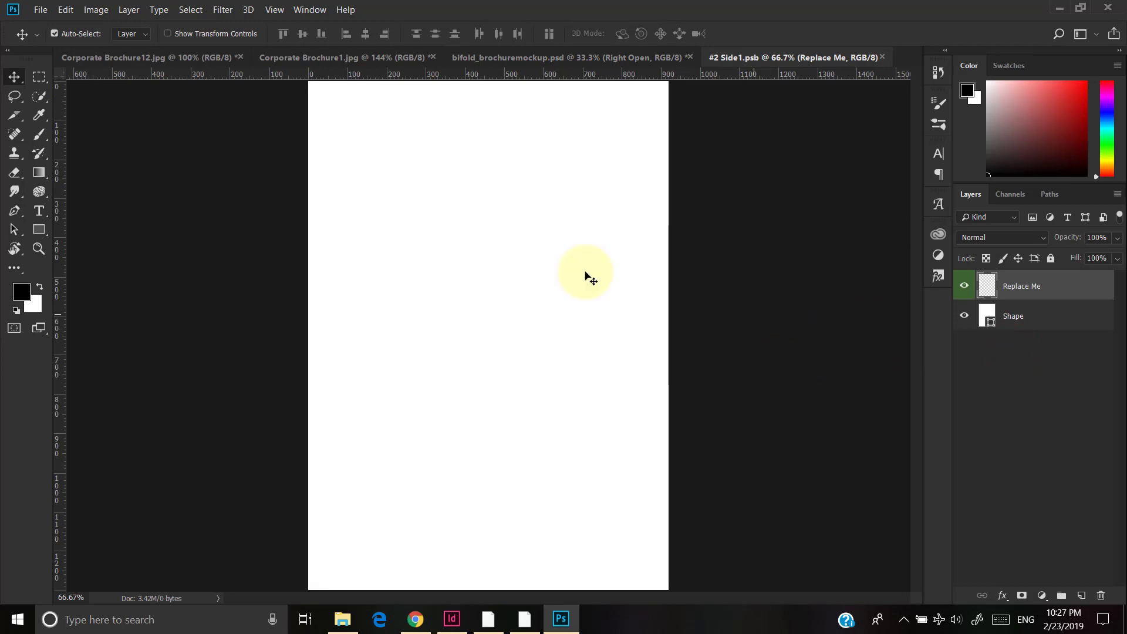
left_click(39, 10)
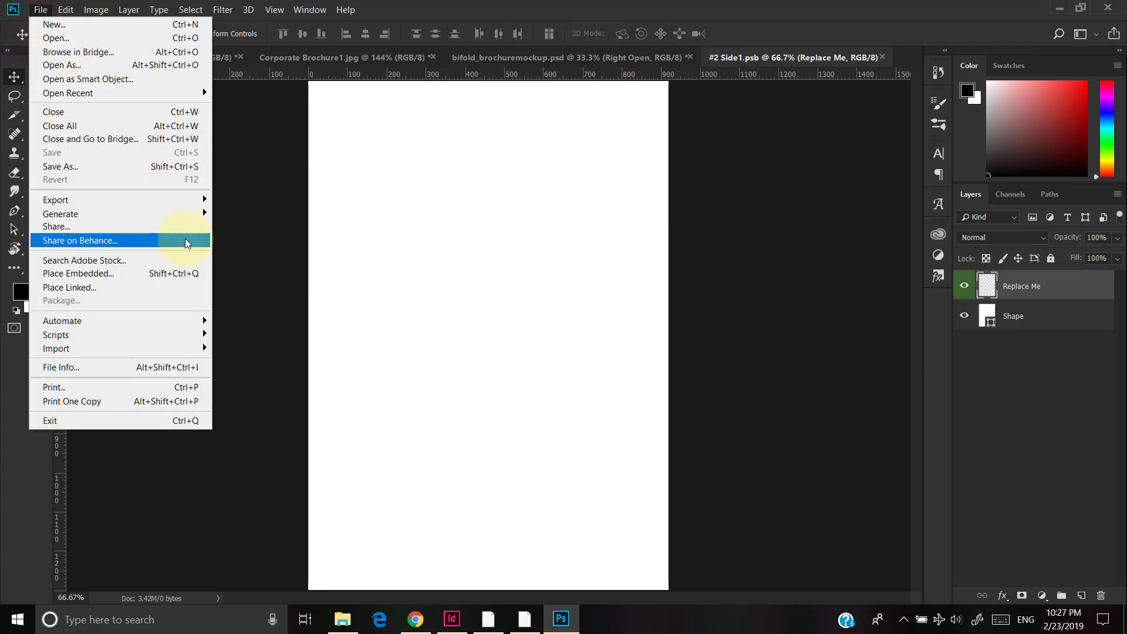
left_click(175, 273)
double_click(410, 128)
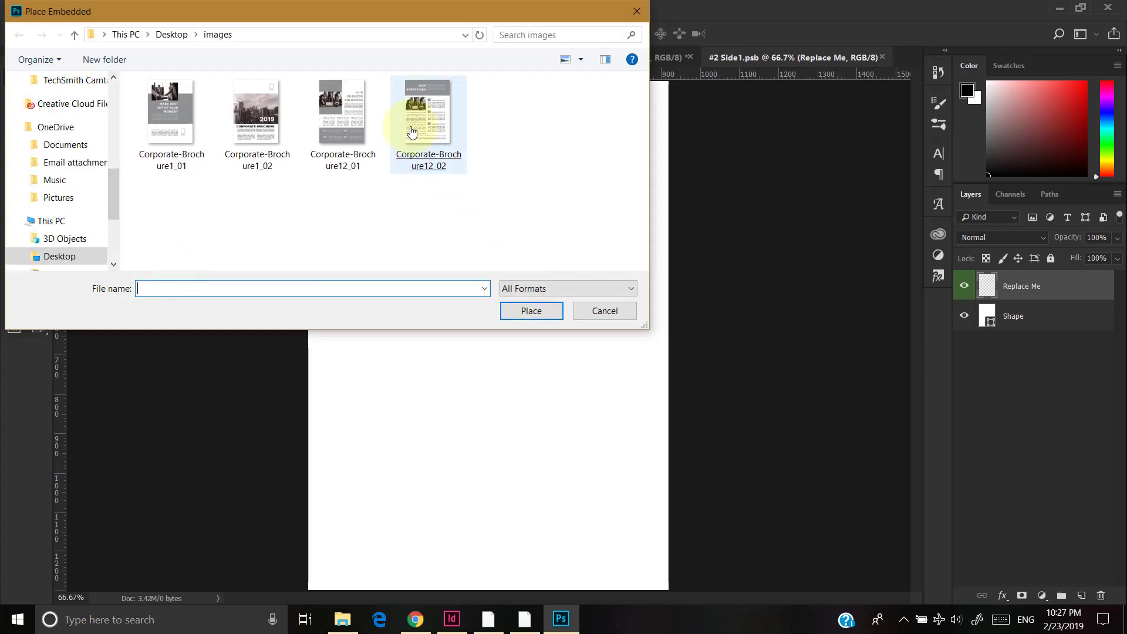
left_click_drag(581, 199, 681, 86)
key("Return")
key("ctrl+s")
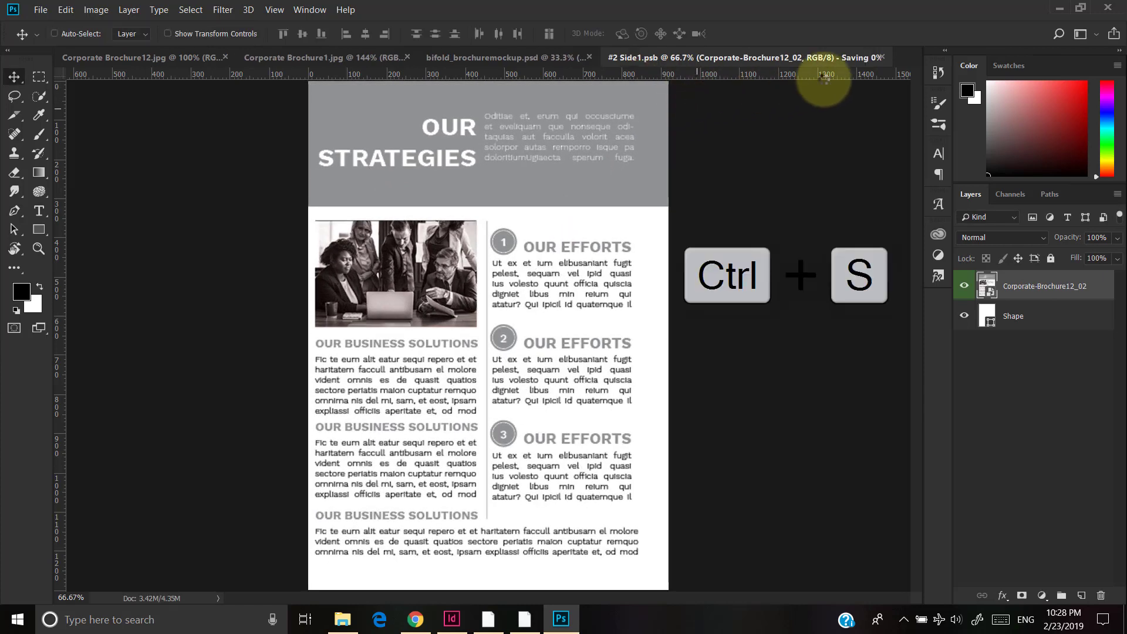
left_click(881, 56)
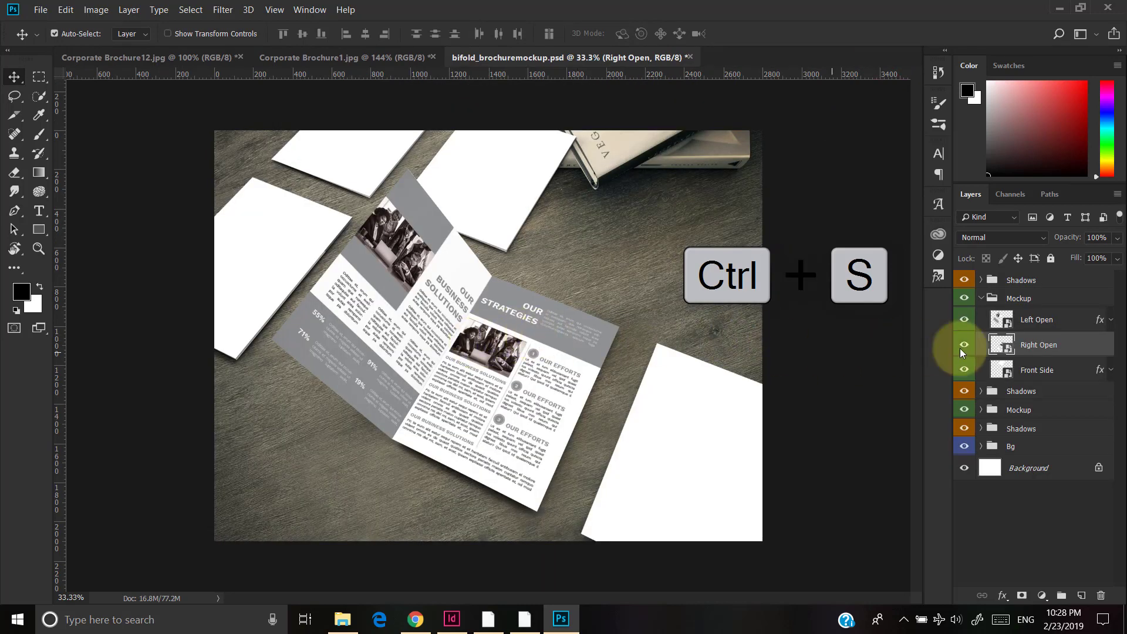
- Place Corporate-Brochure1_01 in the Front Side smart object, scale it to about 220% to fill the page, and save
double_click(1004, 372)
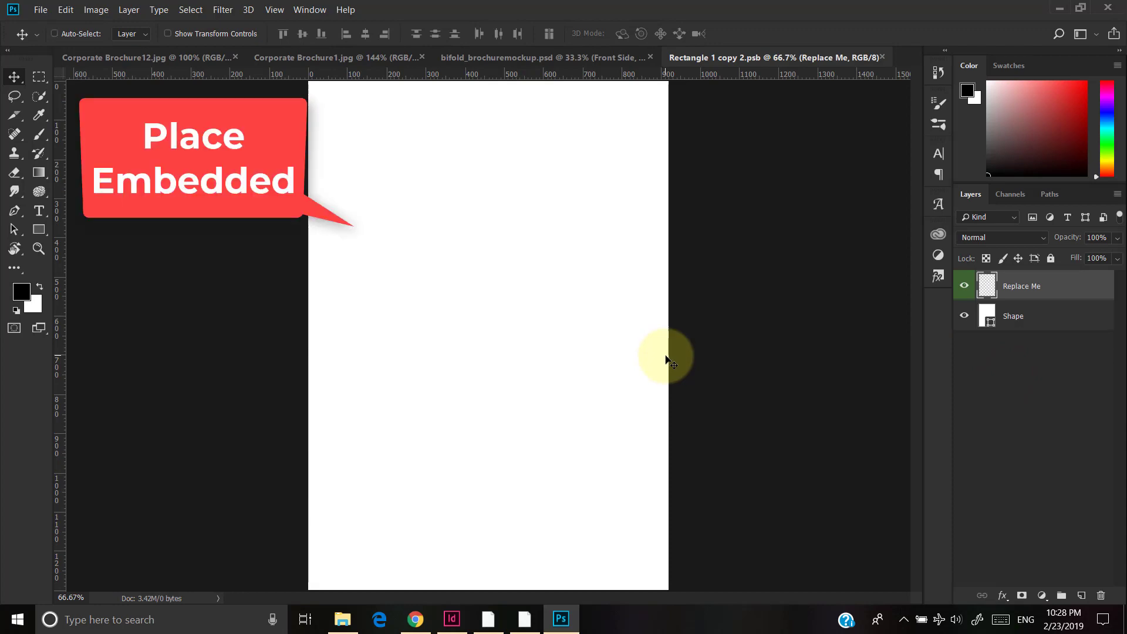
key("alt+f")
key("l")
double_click(196, 122)
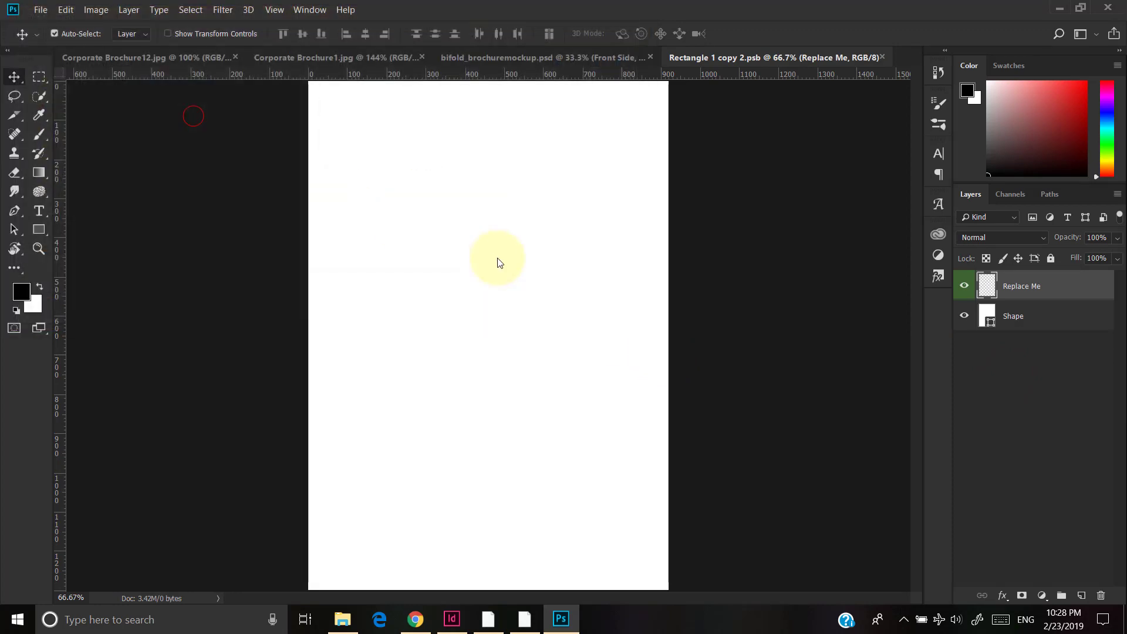
left_click_drag(571, 221, 671, 82)
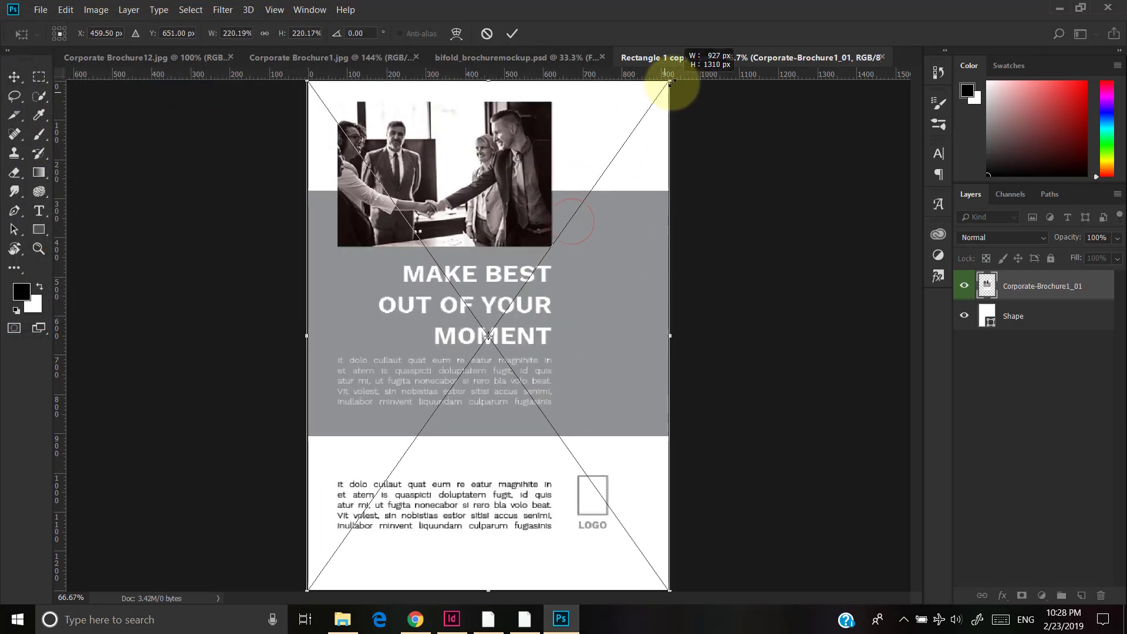
key("ctrl+s")
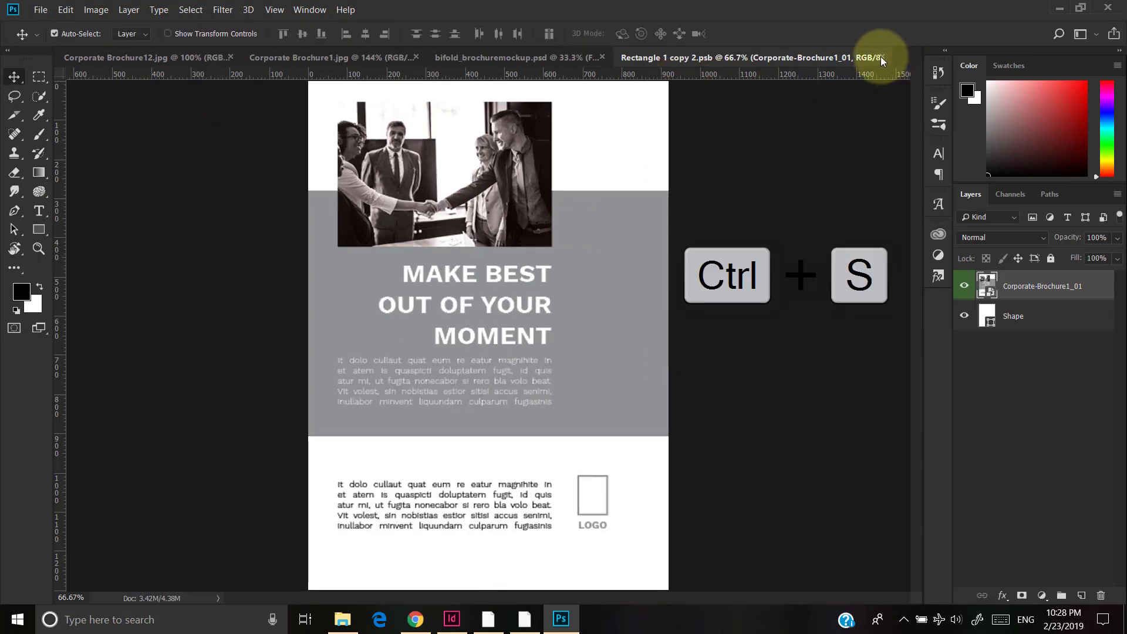
- Close the Front Side smart object, then expand the lower Mockup group and toggle its Right layer to identify the brochure it controls
key("ctrl+w")
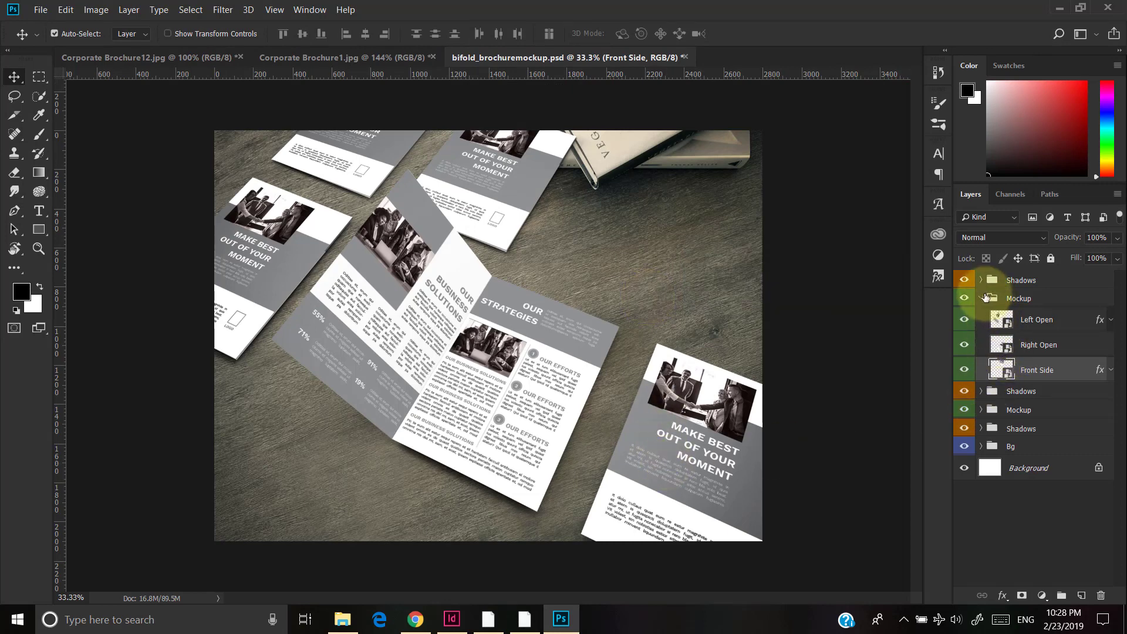
left_click(981, 298)
left_click(980, 335)
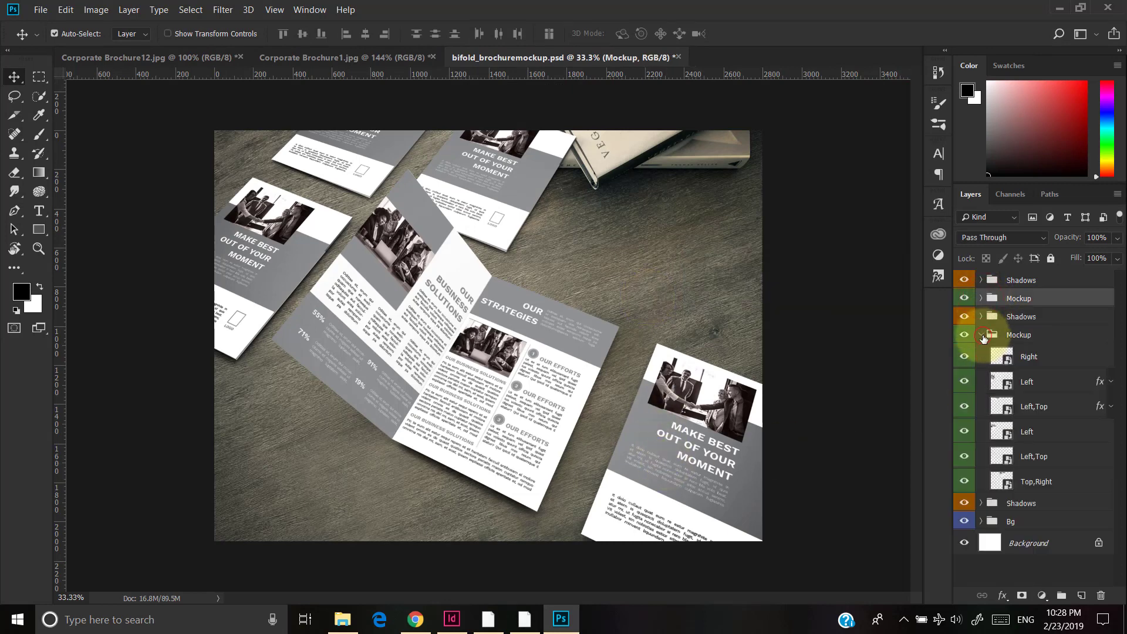
left_click(965, 358)
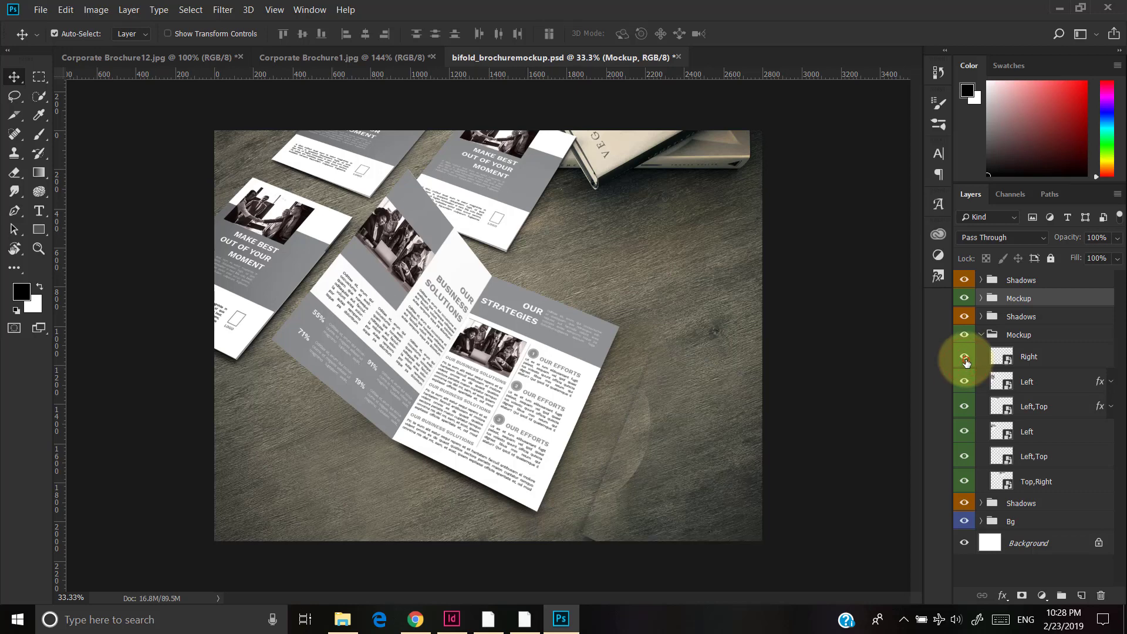
left_click(964, 357)
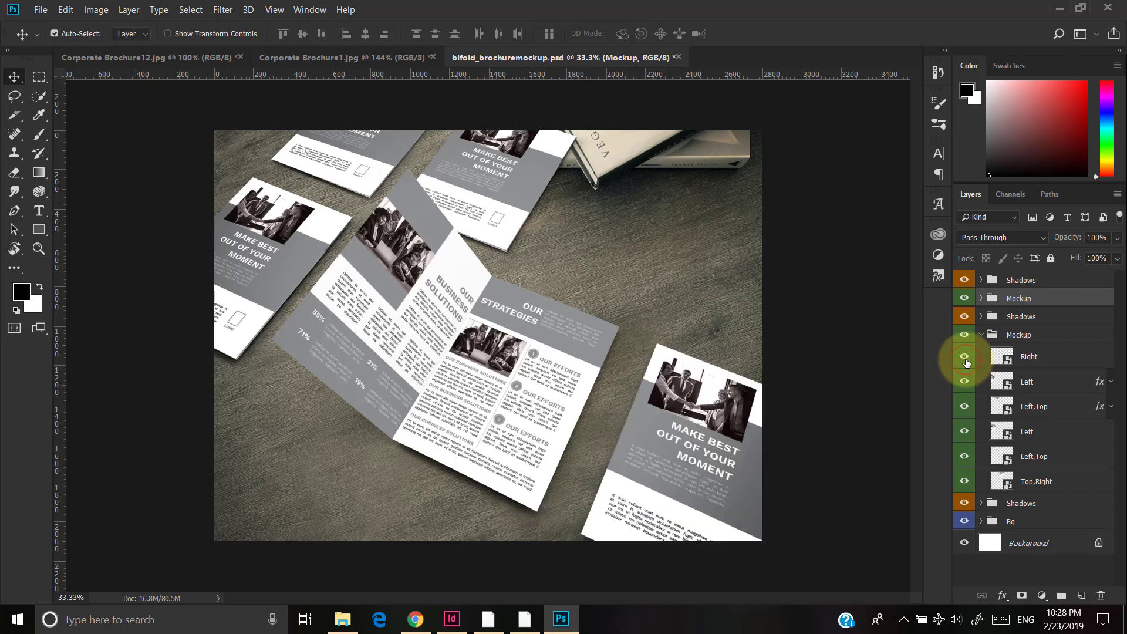
- In the Right layer's smart object, hide Corporate-Brochure1_01 and place Corporate-Brochure1_02 as an embedded image
double_click(1003, 358)
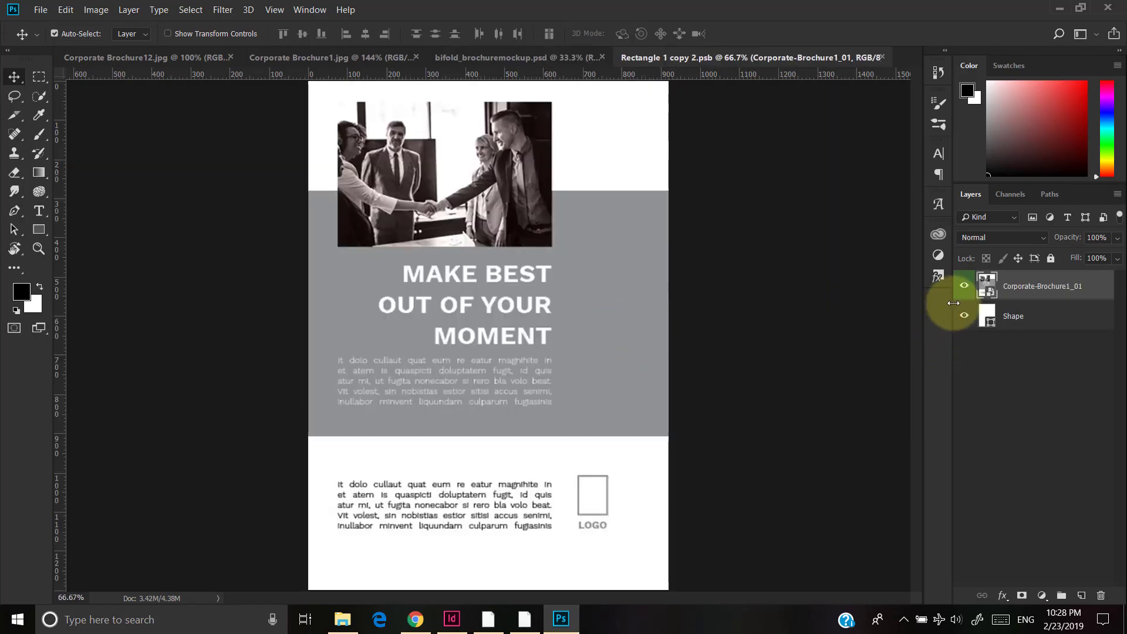
left_click(964, 286)
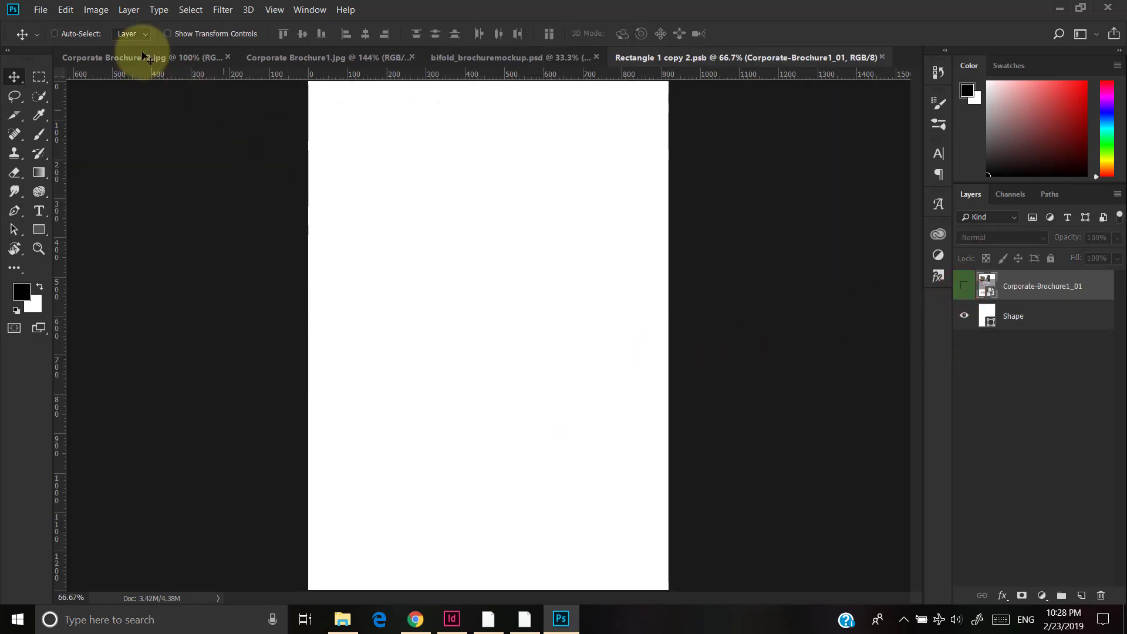
left_click(43, 9)
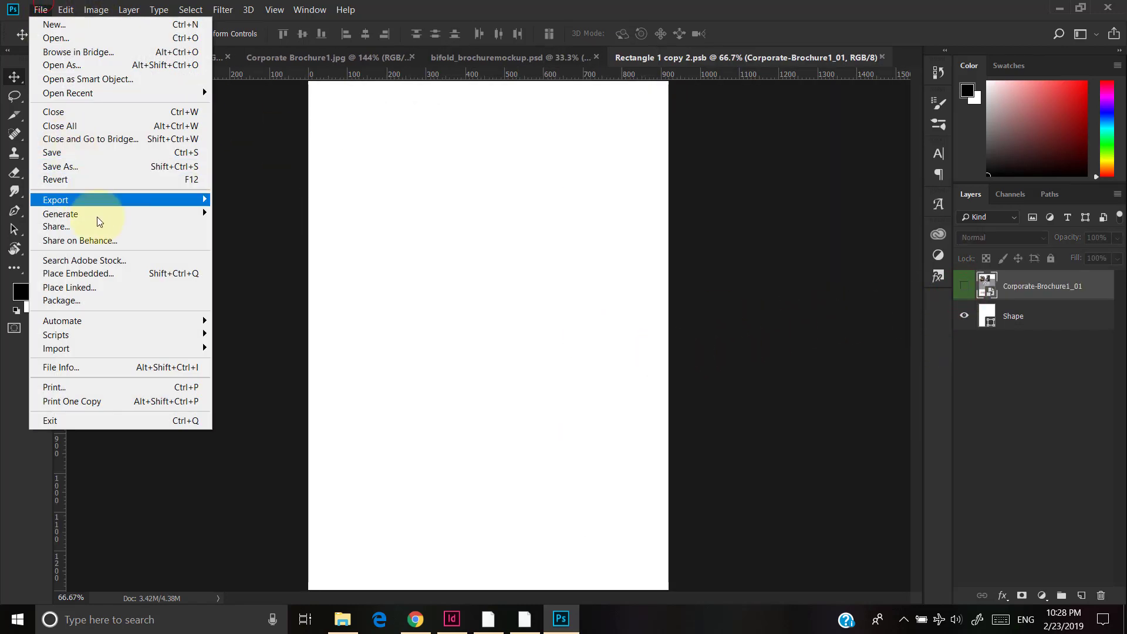
left_click(136, 271)
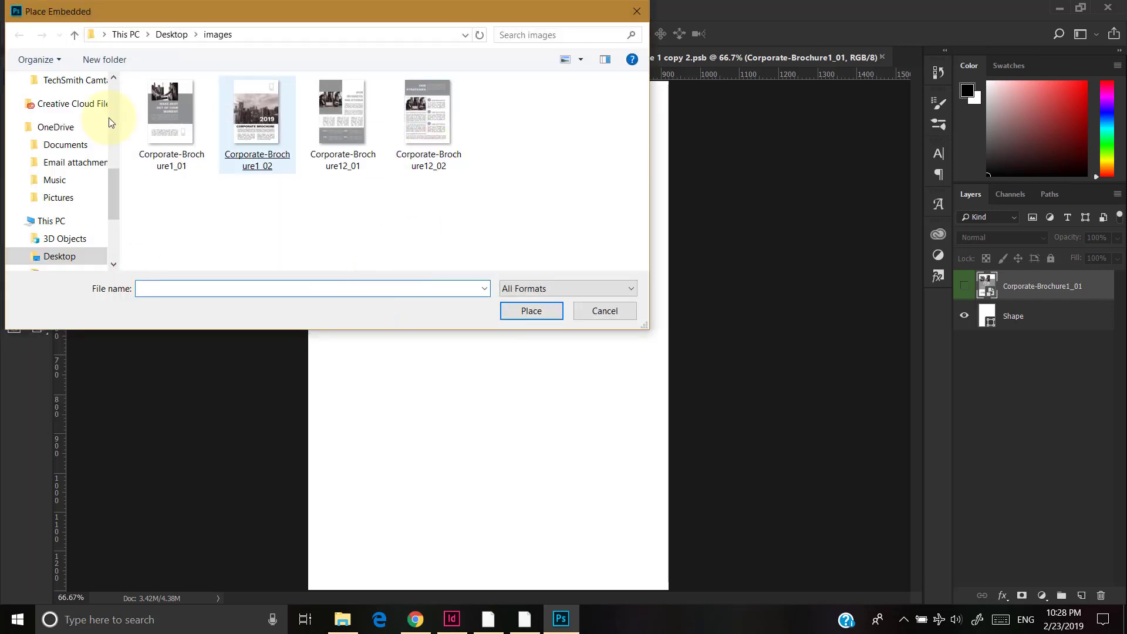
double_click(270, 119)
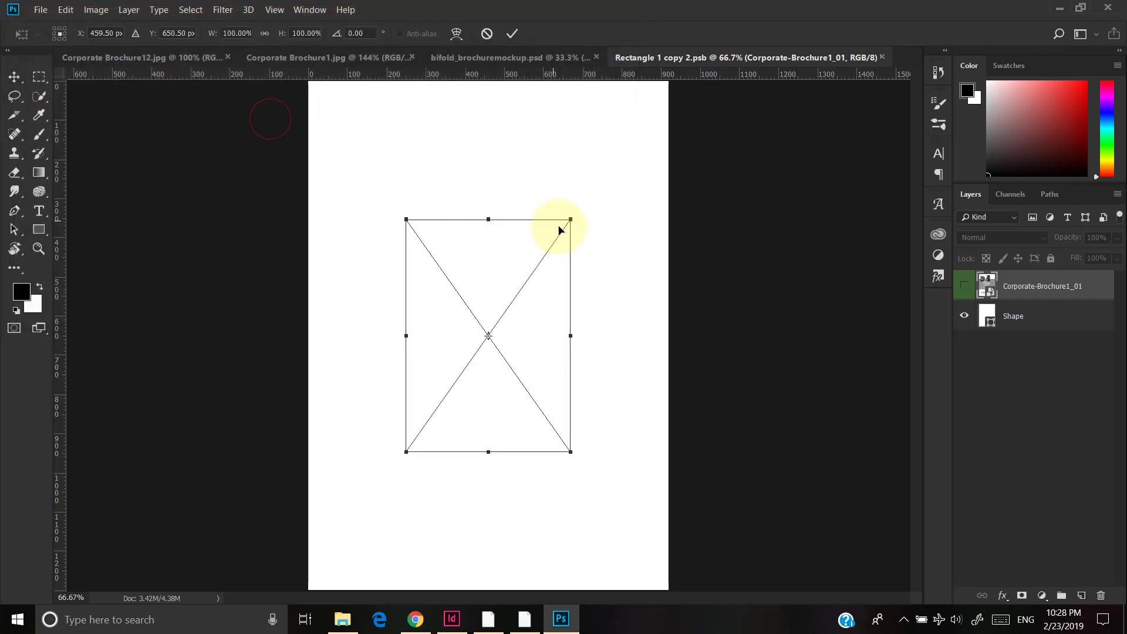
- Scale the placed Corporate-Brochure1_02 image from its centre to about 219.5% to fill the page, then save and close the smart object
left_click_drag(569, 219, 684, 85)
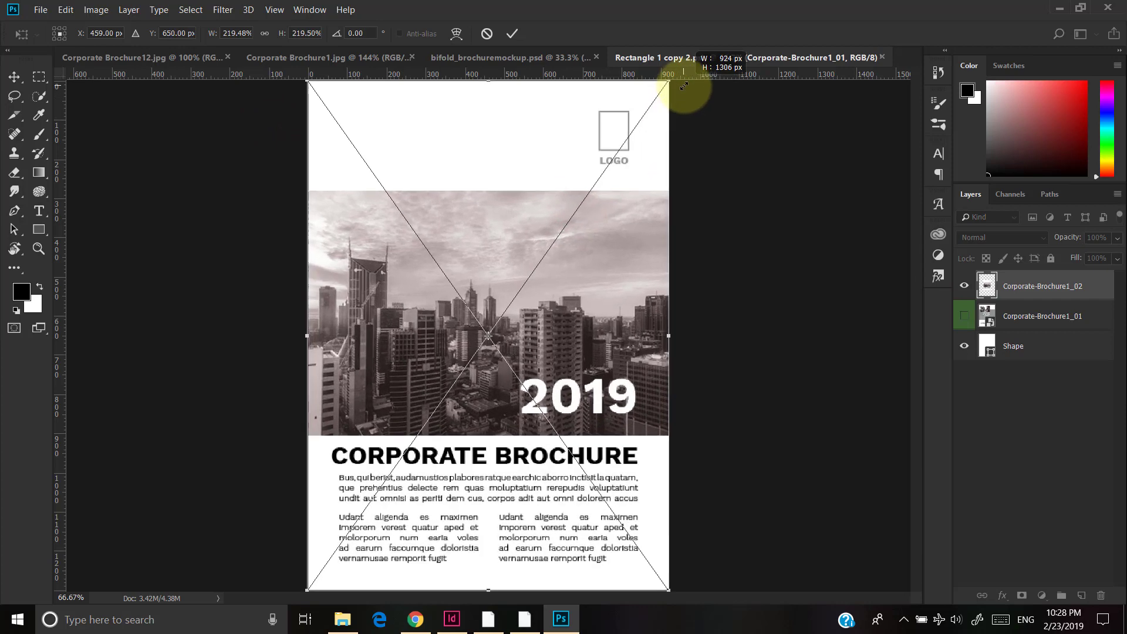
key("Return")
key("ctrl+s")
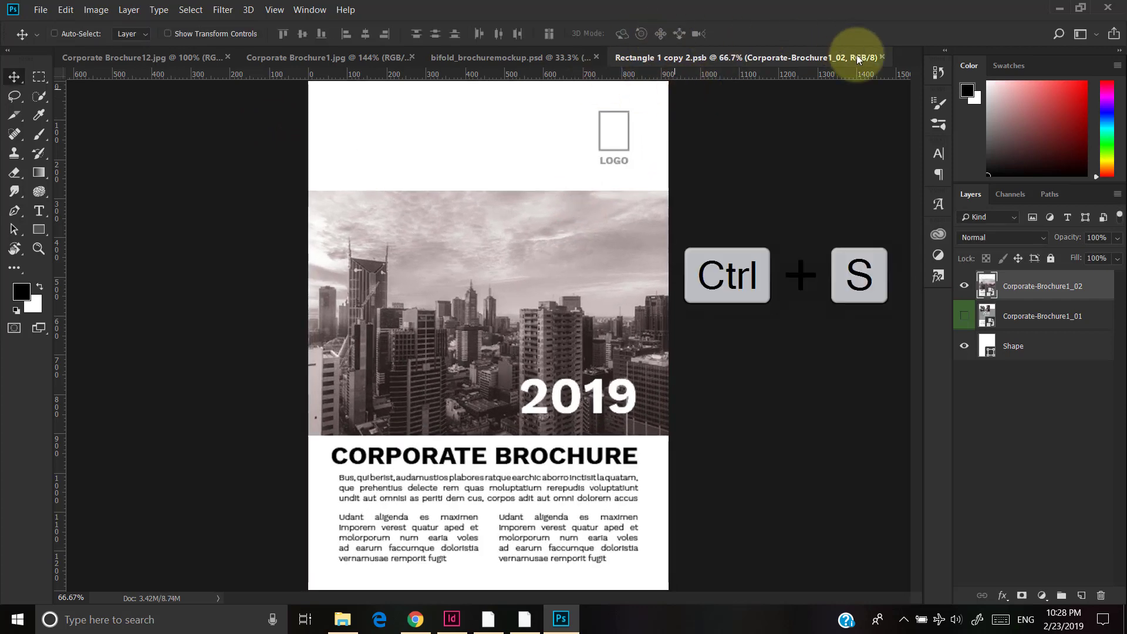
left_click(882, 56)
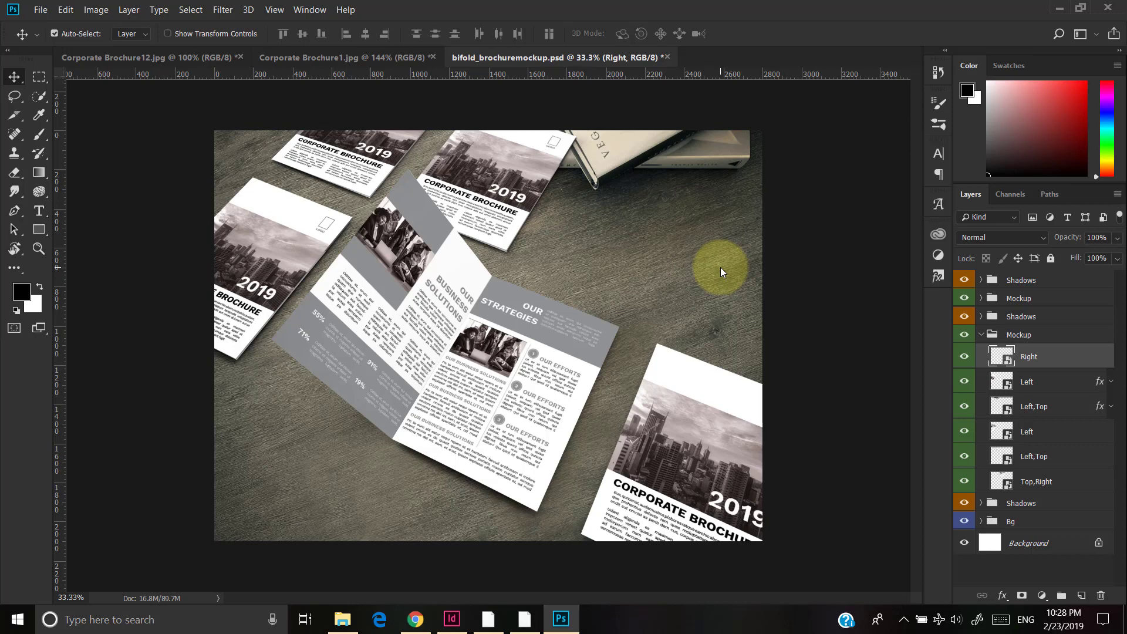
- Hide the Front Side layer in the upper Mockup group to reveal the inside page on that brochure, then collapse the group
left_click(964, 410)
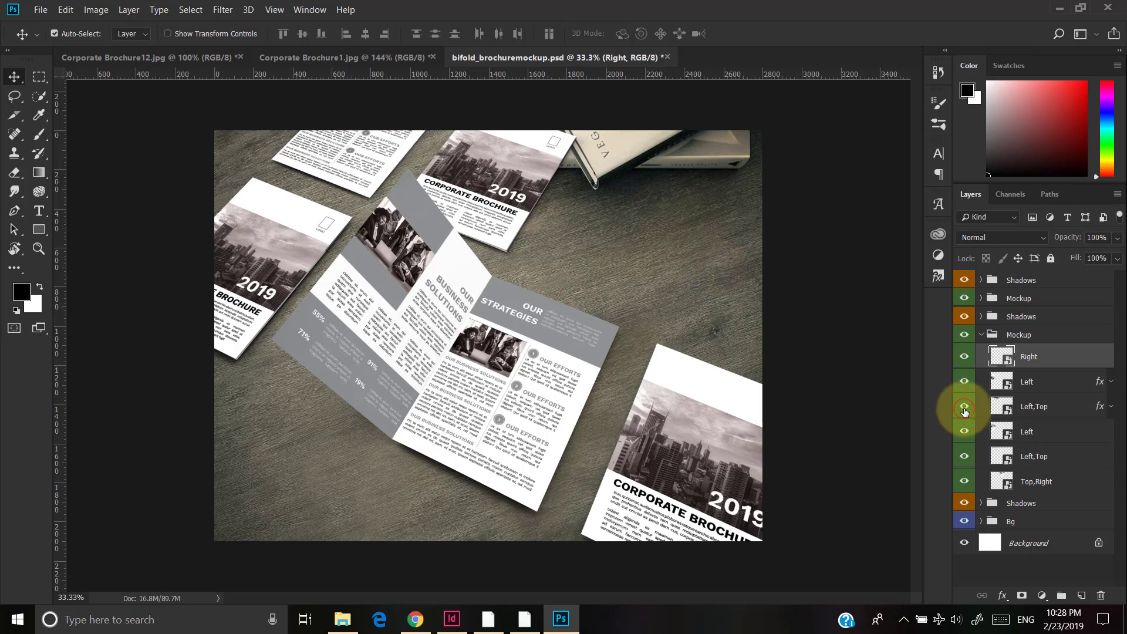
left_click(980, 298)
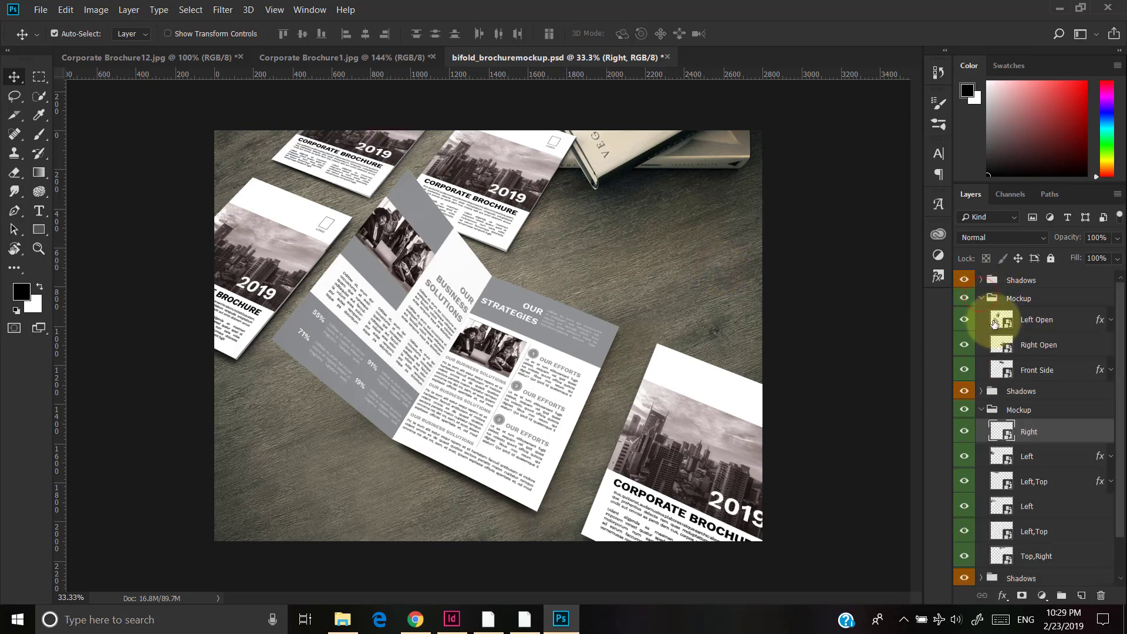
left_click(964, 370)
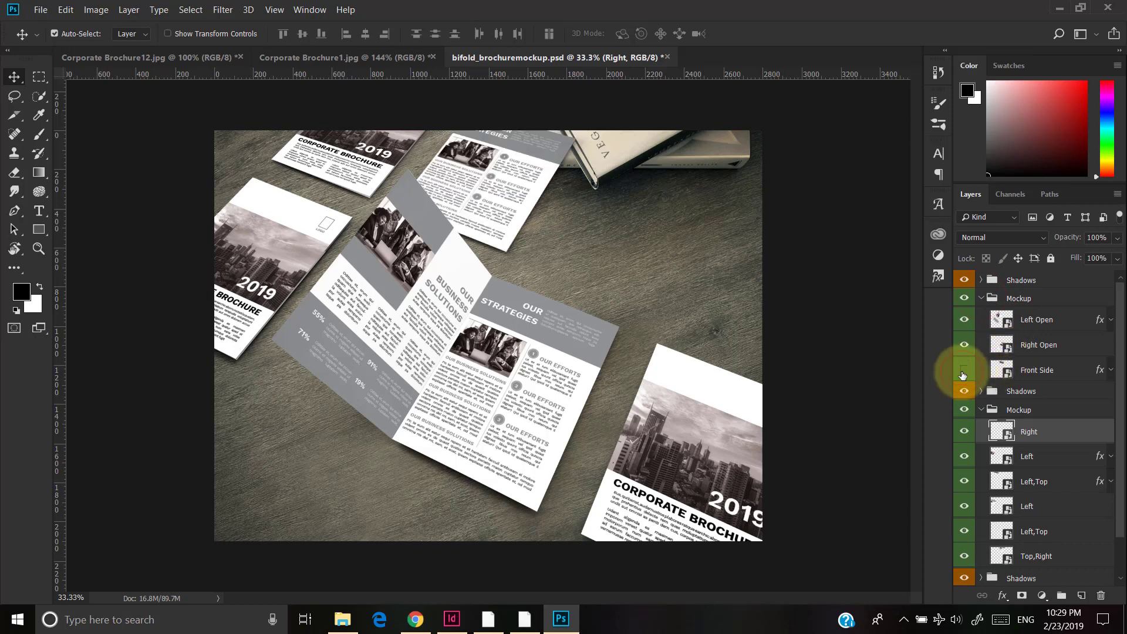
left_click(980, 299)
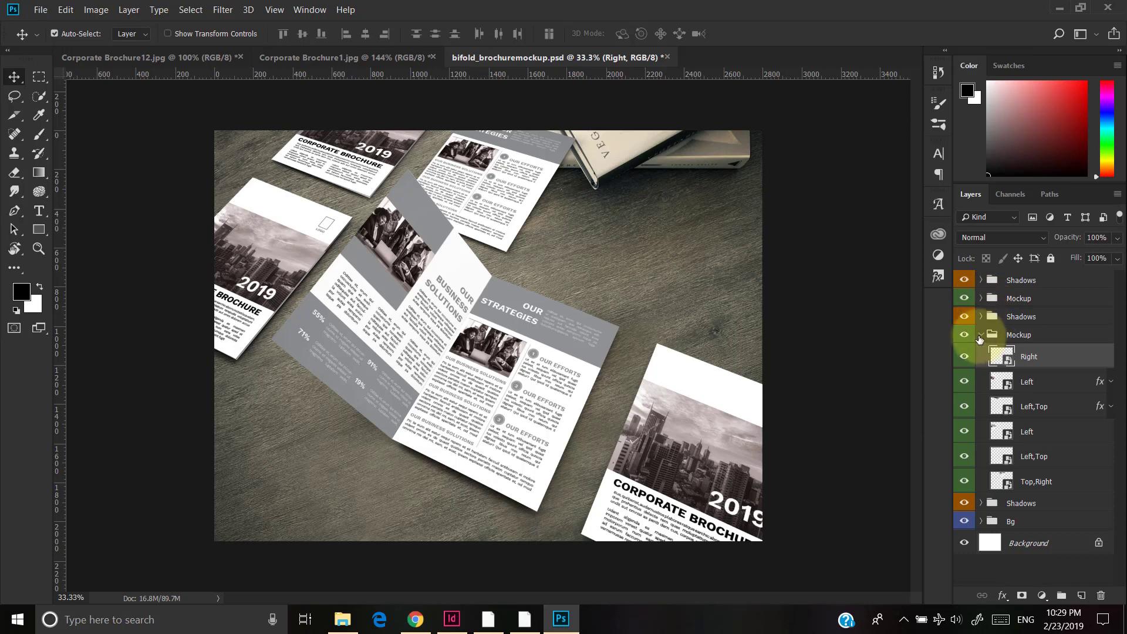
- Hide the upper Left layer in the lower Mockup group to reveal the inside page on that brochure, then collapse the group
left_click(963, 381)
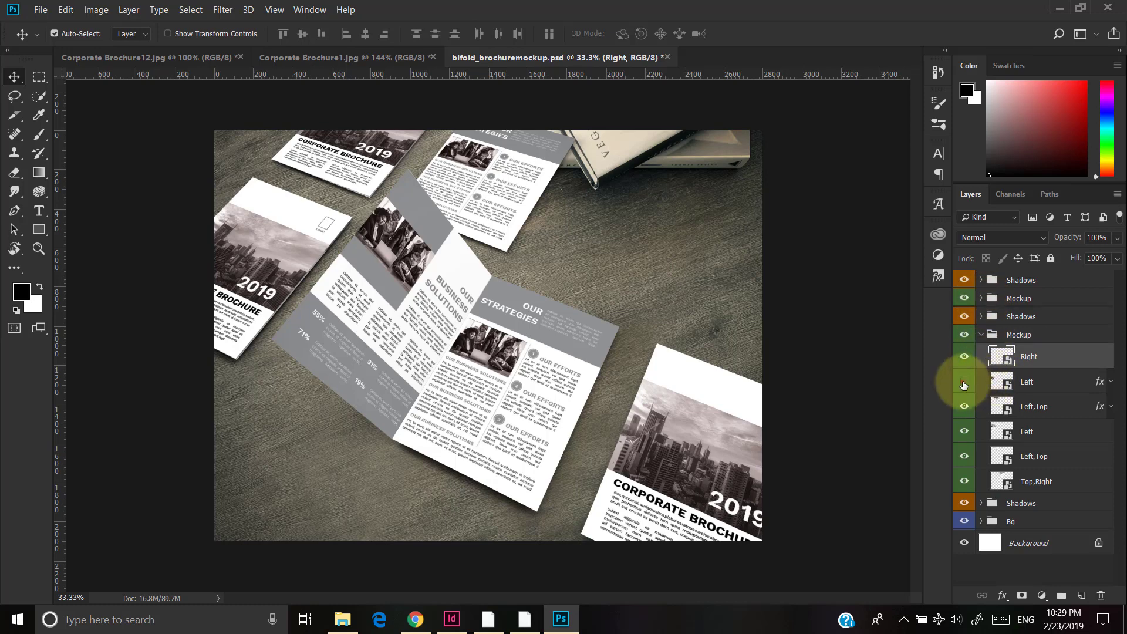
left_click(964, 382)
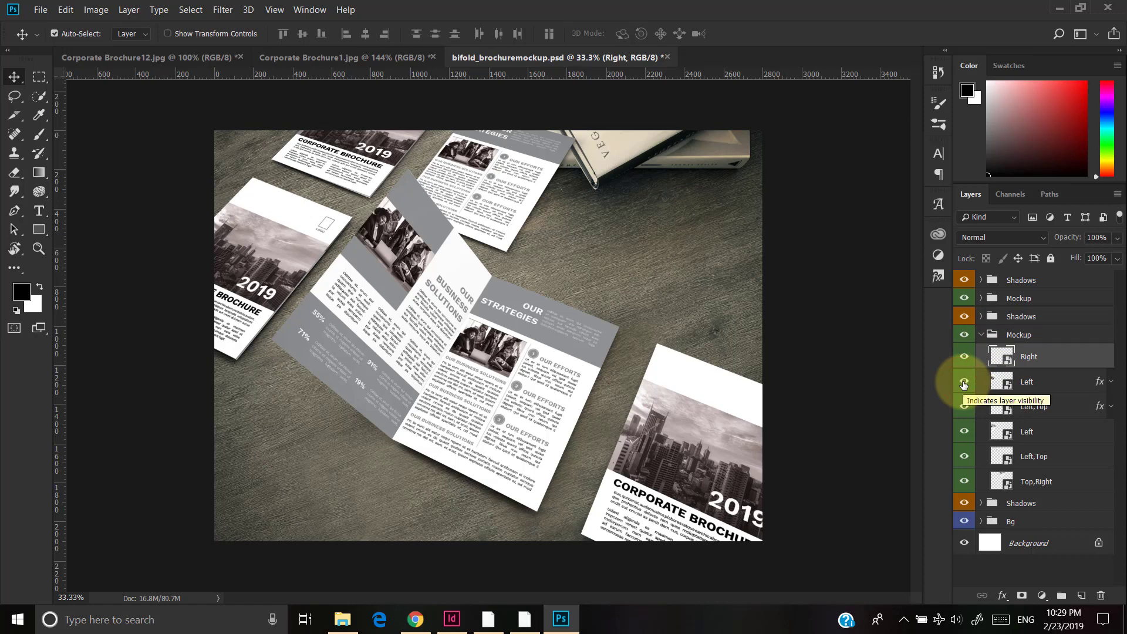
left_click(964, 383)
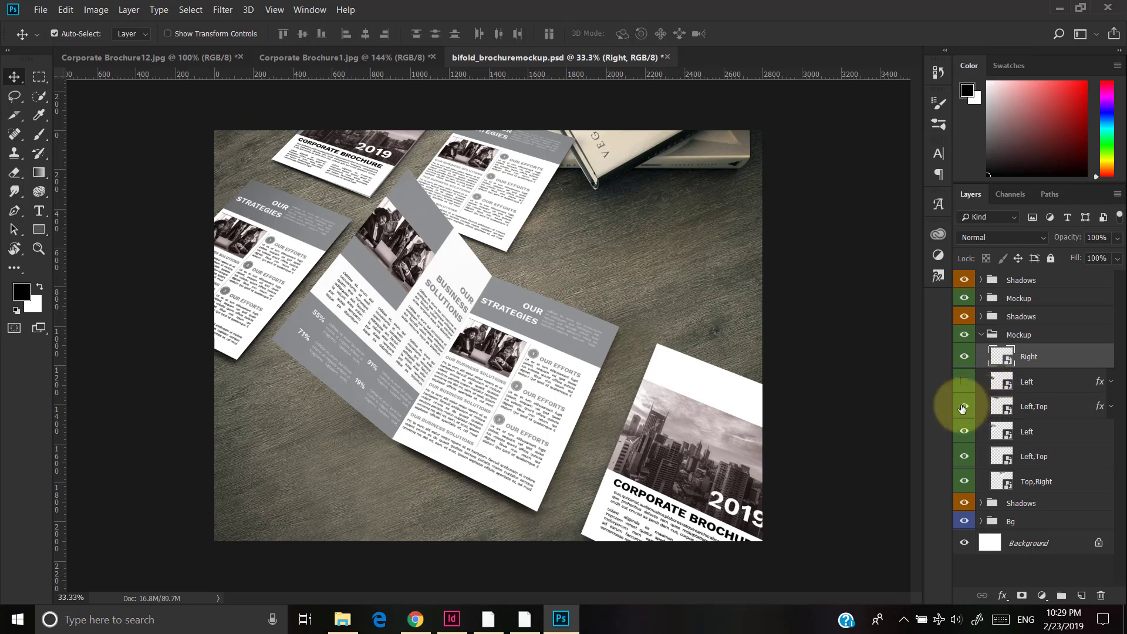
left_click(981, 335)
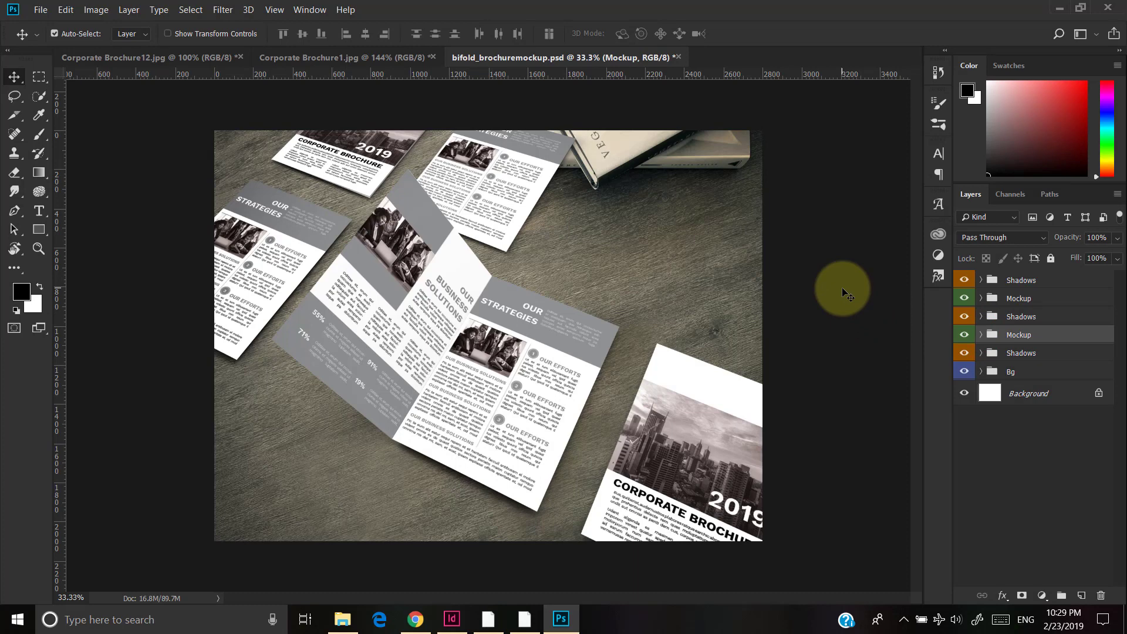
- Stamp all visible layers into two new merged layers above the topmost Shadows group
left_click(1021, 280)
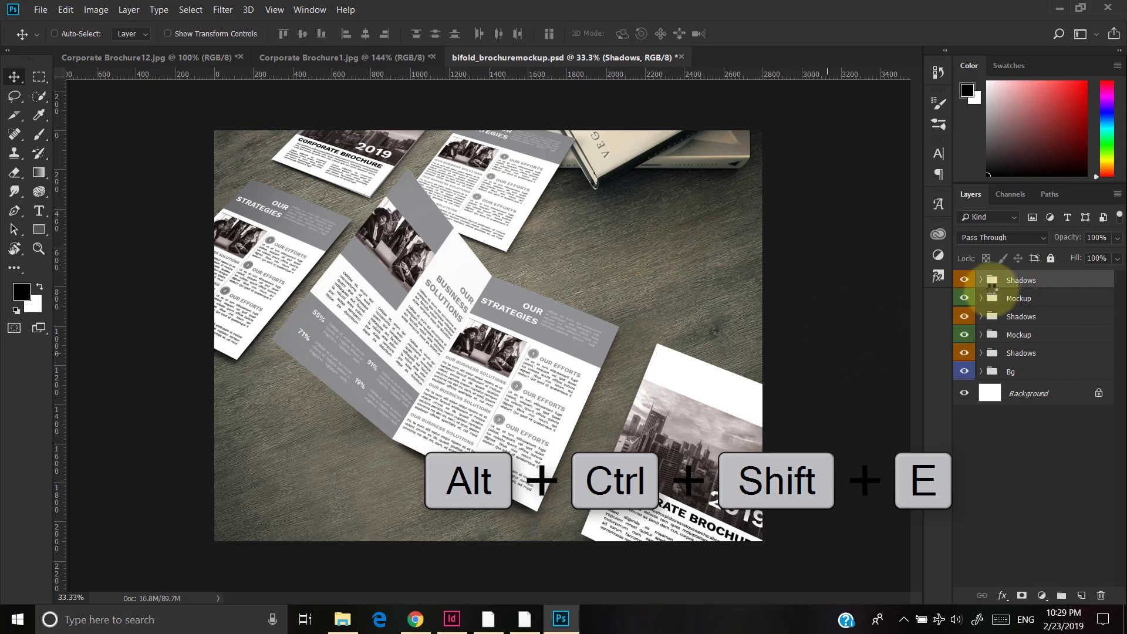
key("ctrl+alt+shift+e")
key("ctrl+alt+shift+e")
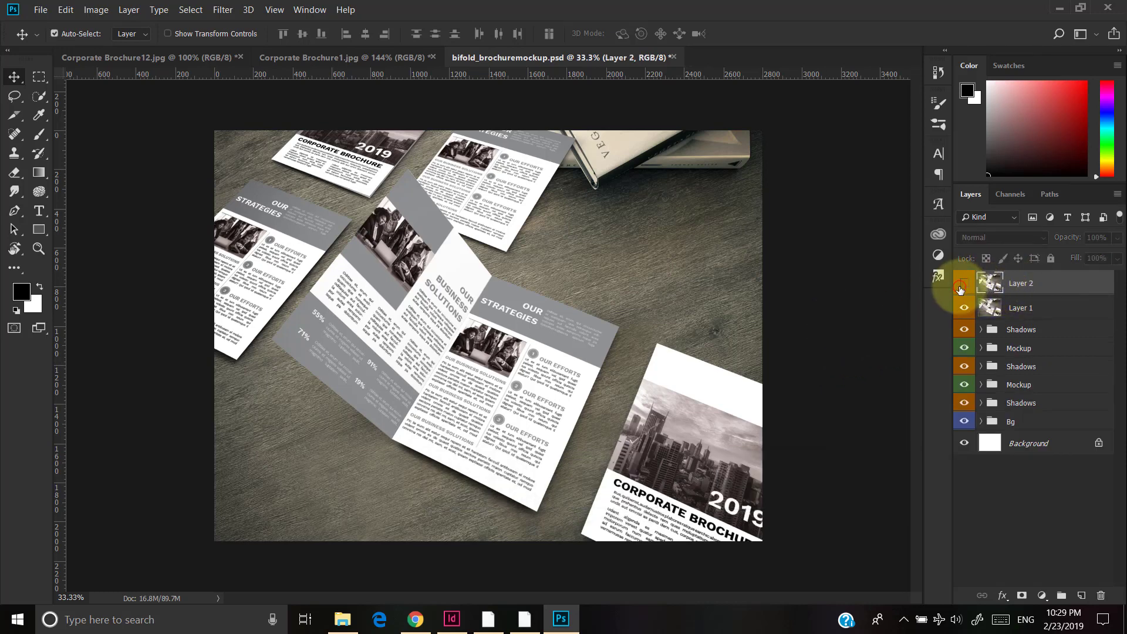
- Turn the topmost merged layer black and white by applying a Channel Mixer adjustment with Monochrome enabled
left_click(94, 10)
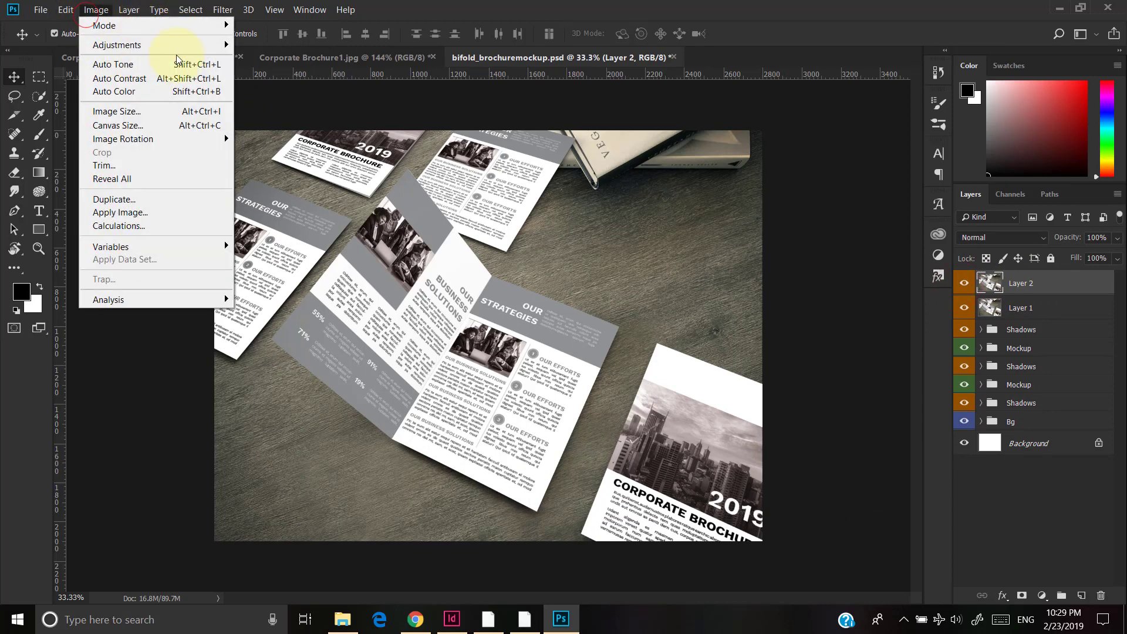
mouse_move(226, 45)
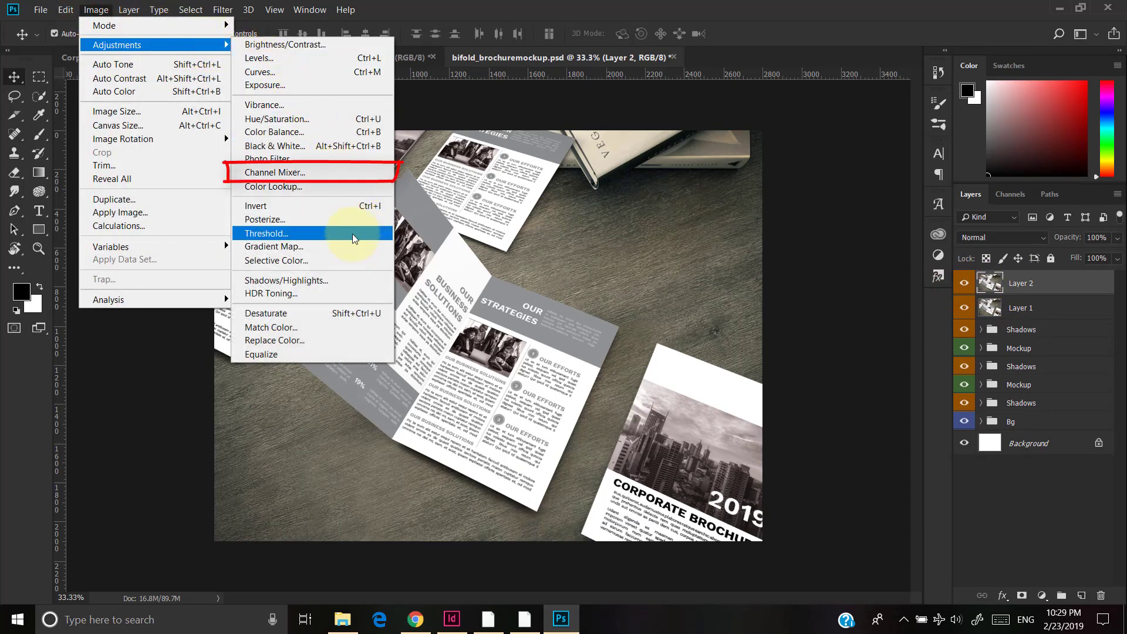
left_click(325, 172)
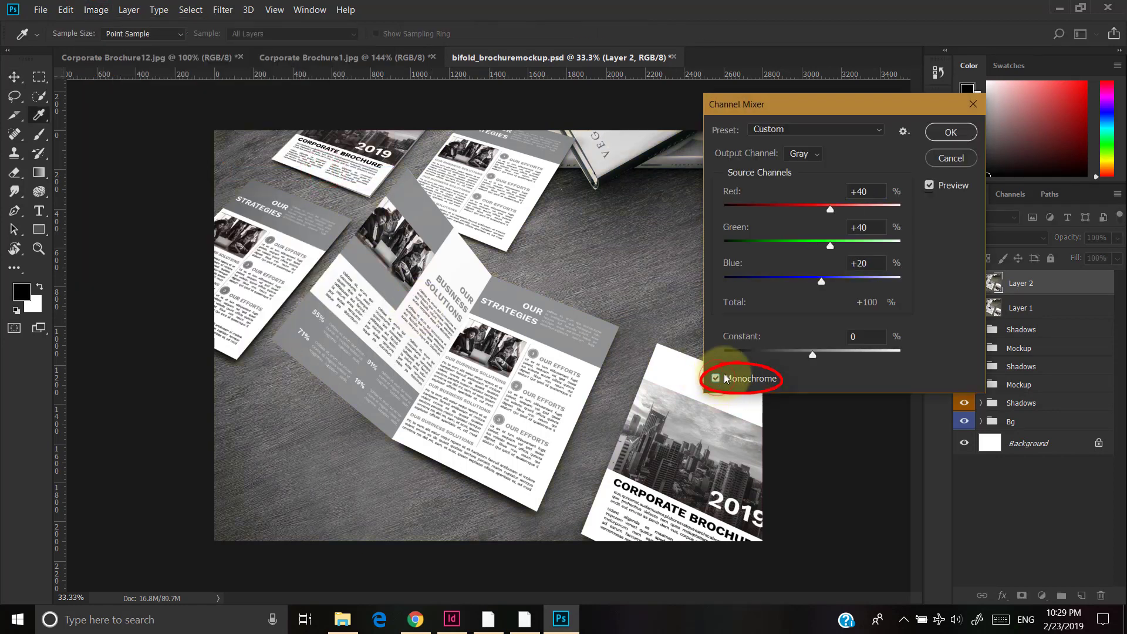
left_click(942, 132)
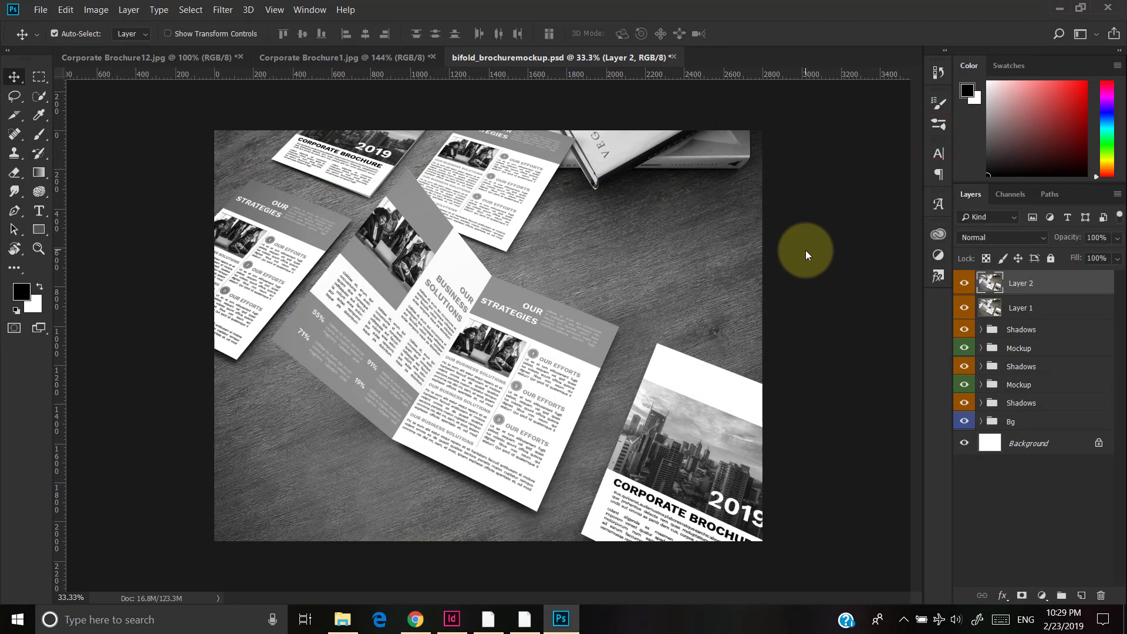